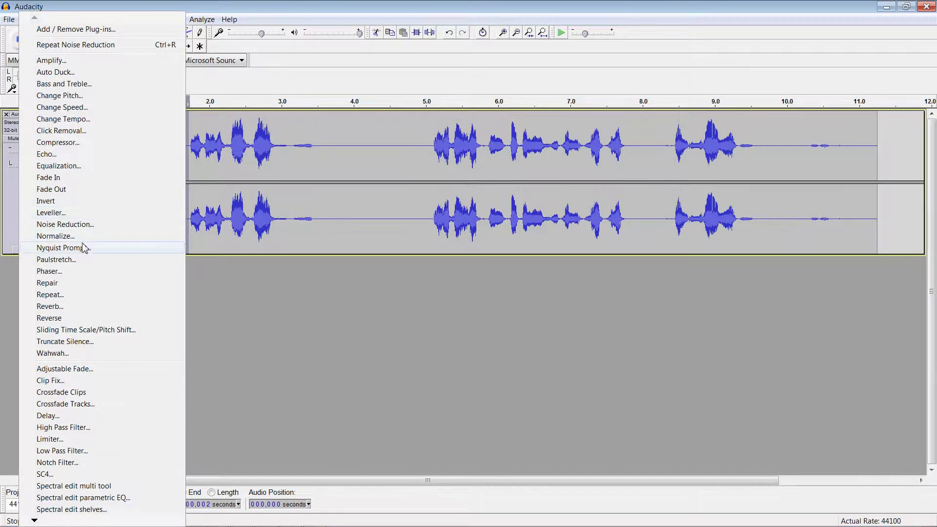
# Capture a noise profile from the selected quiet opening and apply Noise Reduction to the whole track
pyautogui.click(68, 224)
pyautogui.click(447, 217)
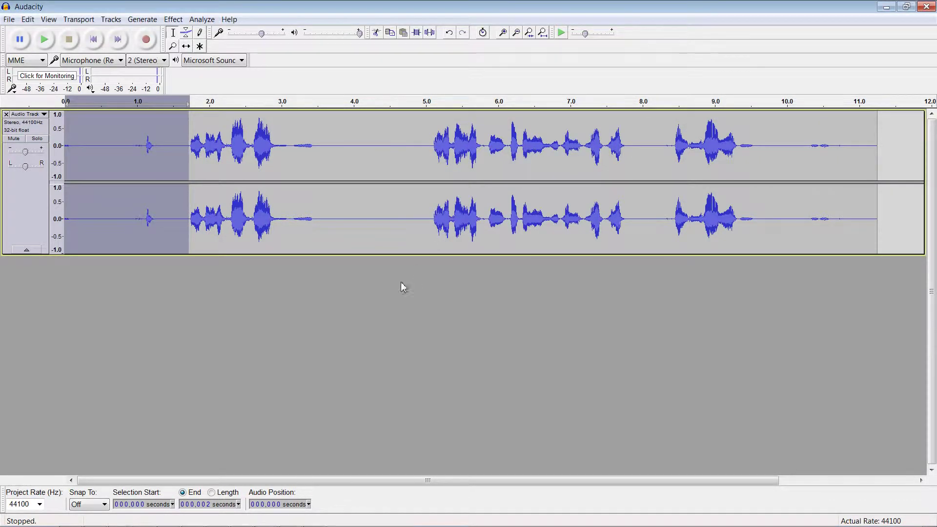
pyautogui.hotkey('ctrl', 'a')
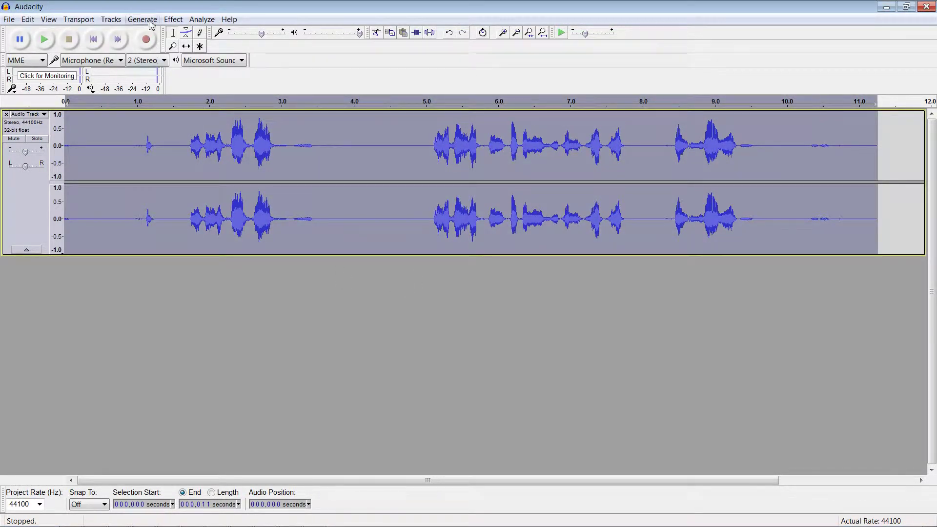
pyautogui.click(173, 20)
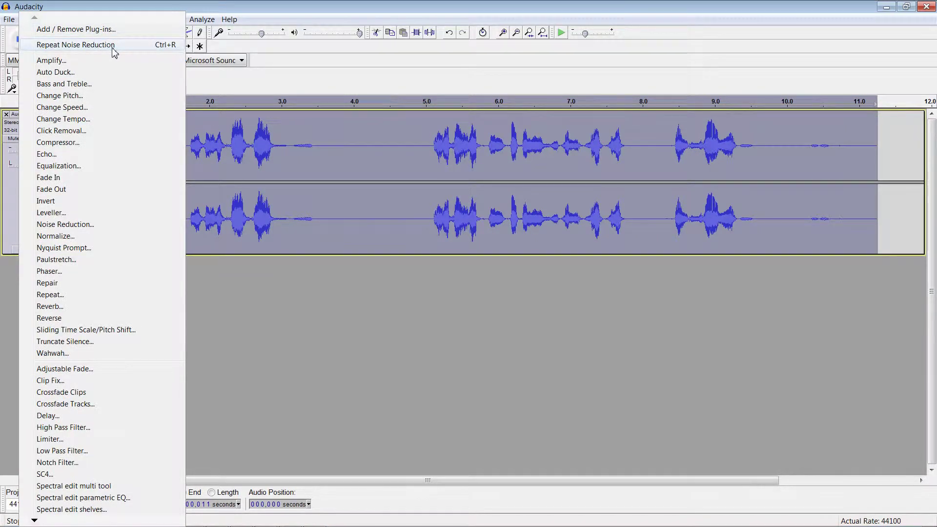
pyautogui.click(161, 45)
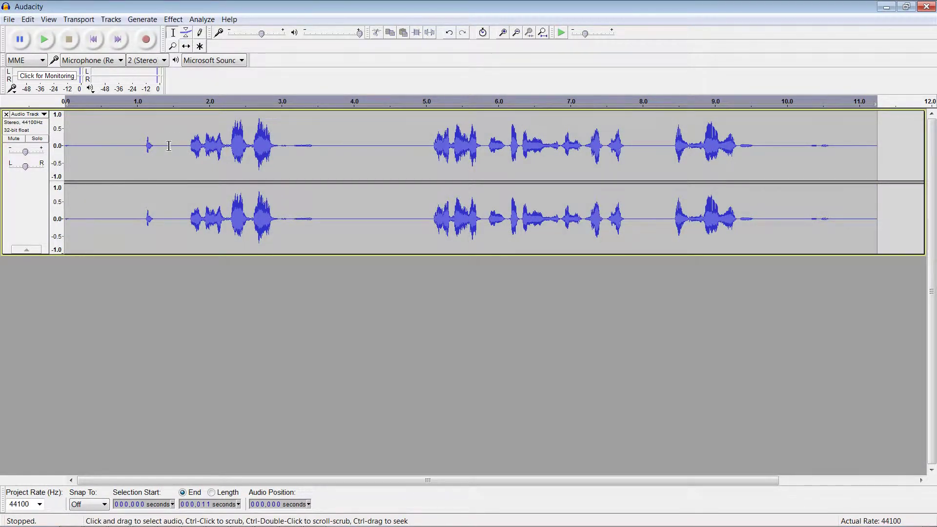
# Delete the short noise burst between about 1.1 and 1.3 seconds and play the track to check it
pyautogui.moveTo(164, 147)
pyautogui.mouseDown()
pyautogui.moveTo(135, 147)
pyautogui.moveTo(161, 148)
pyautogui.mouseUp()
pyautogui.click(180, 147)
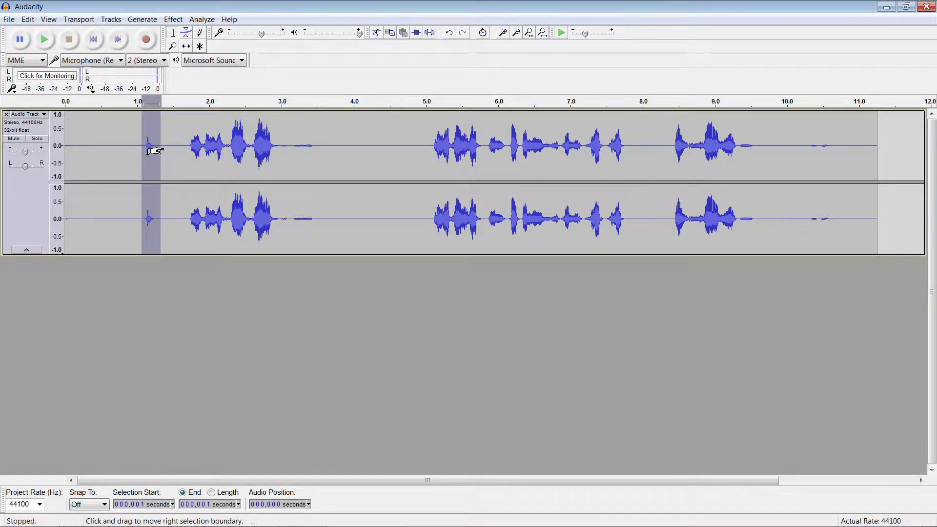
pyautogui.press('Delete')
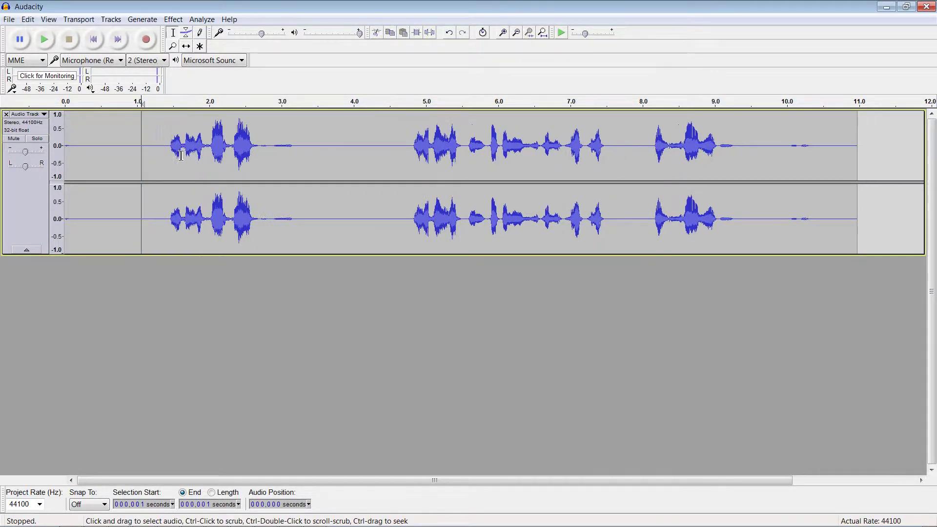
pyautogui.click(154, 157)
pyautogui.click(53, 45)
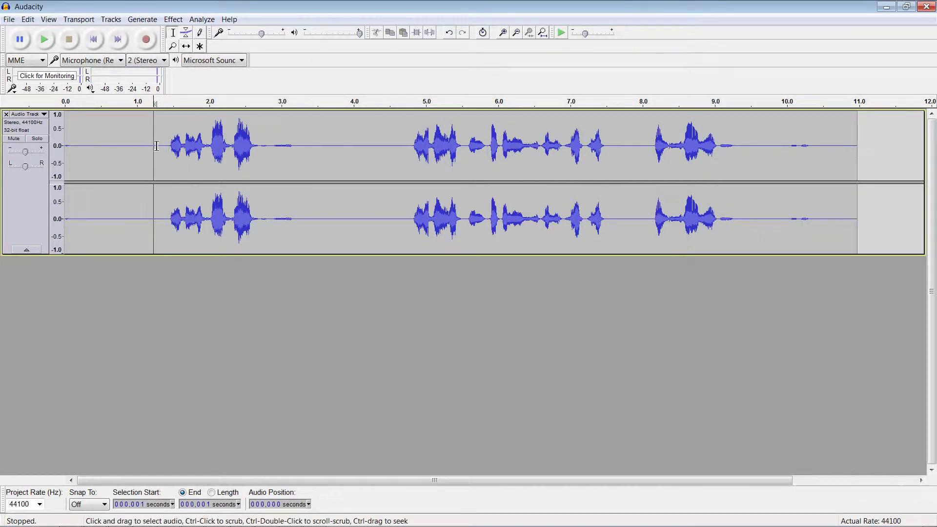
# Delete the silence from the track's start to about 1.2 seconds and play the audio from about 1.6 seconds
pyautogui.moveTo(155, 145); pyautogui.dragTo(61, 130)
pyautogui.press('Delete')
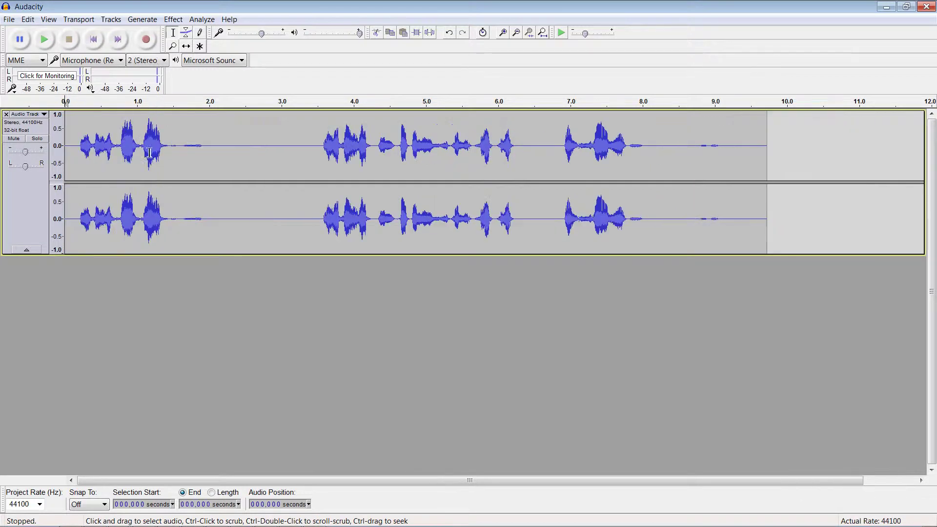
pyautogui.click(184, 146)
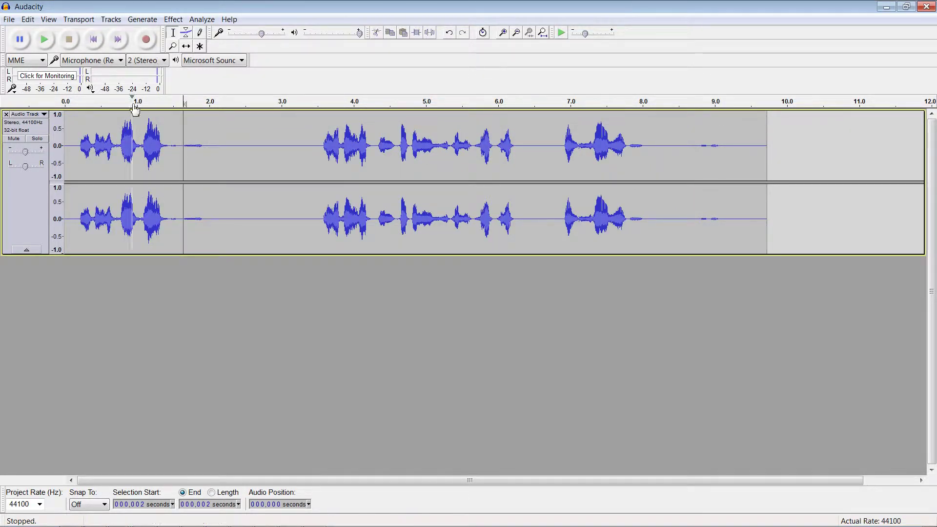
pyautogui.click(45, 44)
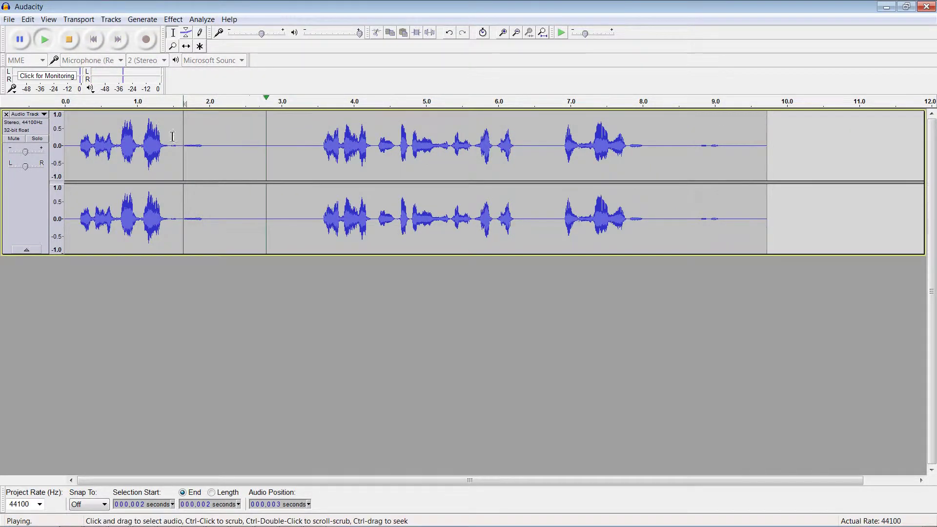
# Stop playback and delete the gap between the first two phrases, from about 1.5 to 3.3 seconds
pyautogui.moveTo(171, 139); pyautogui.dragTo(301, 152)
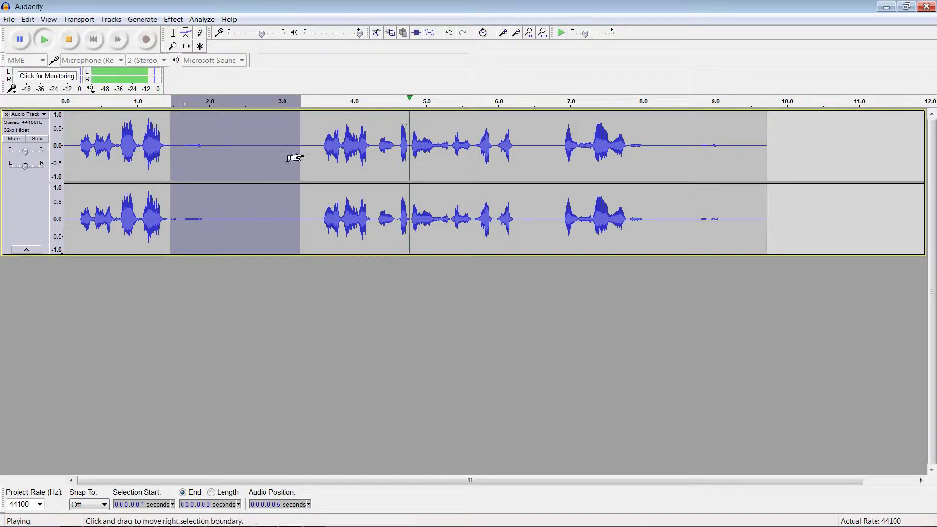
pyautogui.press('space')
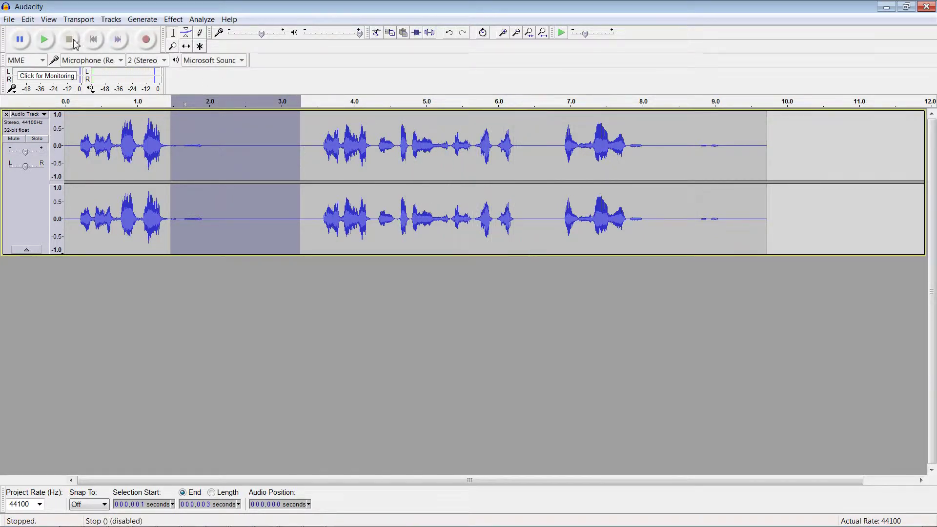
pyautogui.press('Delete')
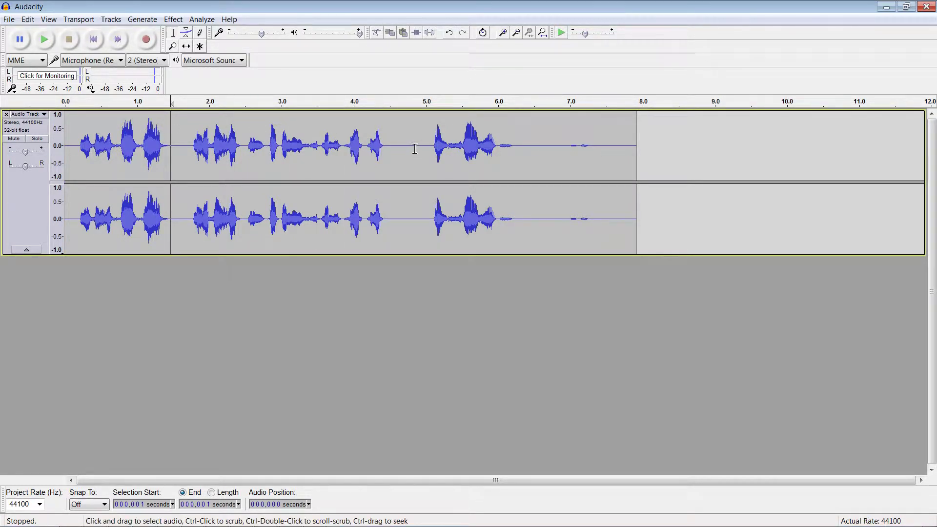
# Shorten the pause before the last phrase, delete everything after about 5.6 seconds, and play the trimmed track
pyautogui.moveTo(394, 148); pyautogui.dragTo(653, 151)
pyautogui.press('Delete')
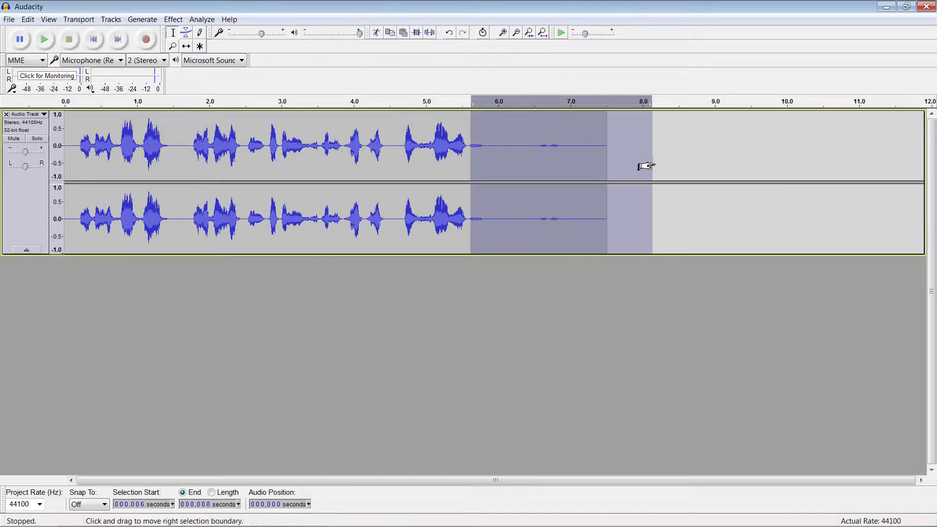
pyautogui.press('Delete')
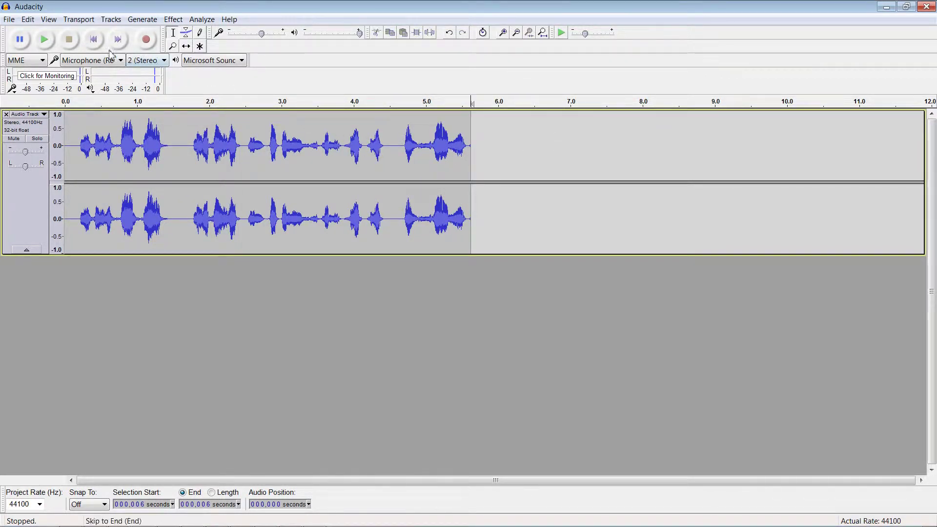
pyautogui.click(45, 40)
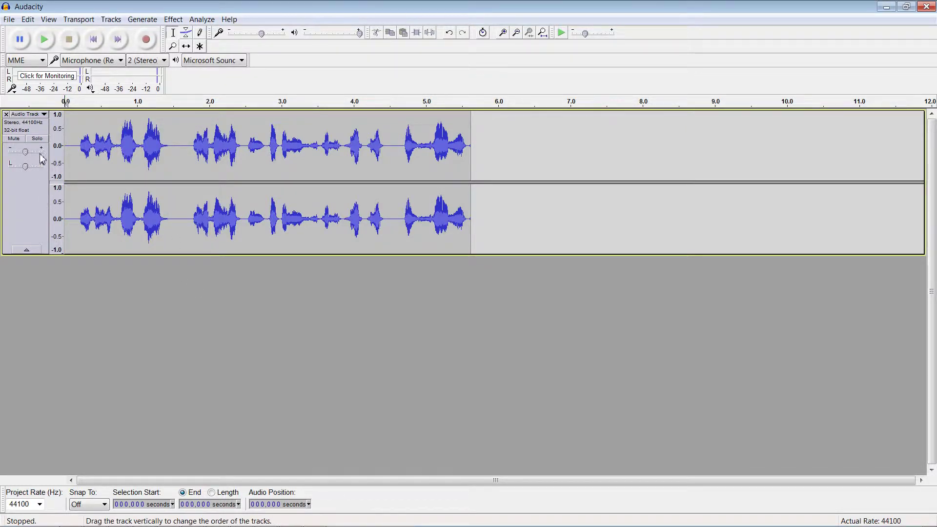
# Export the audio to the Downloads folder as an MP3 file named "bloop bloop", leaving the metadata tags blank
pyautogui.click(9, 19)
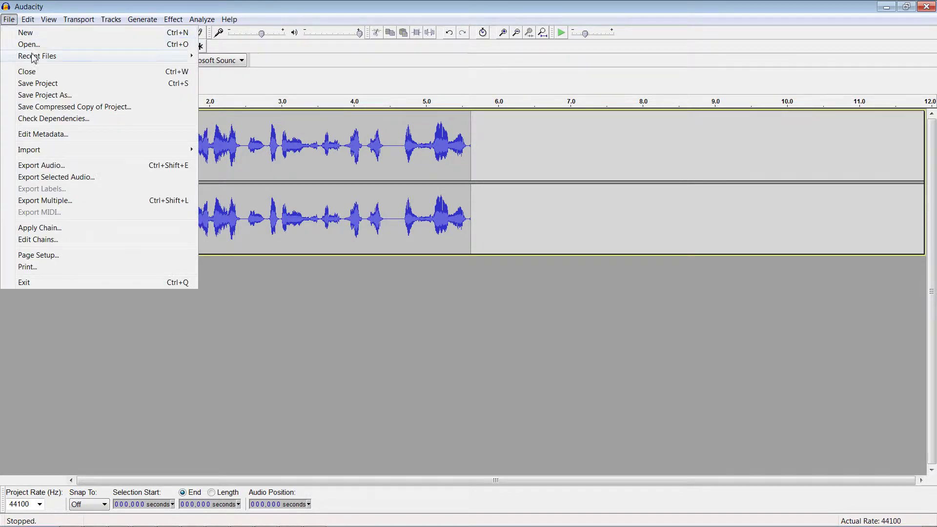
pyautogui.click(41, 165)
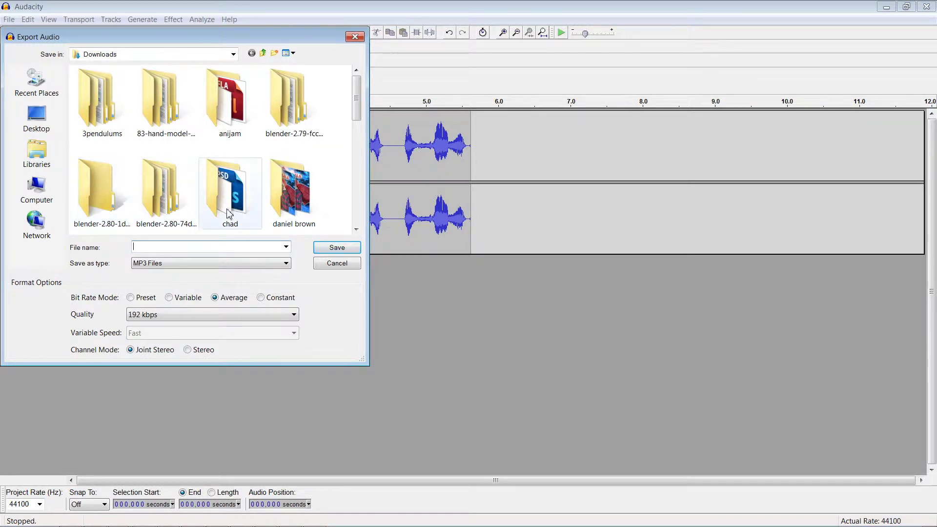
pyautogui.moveTo(356, 98); pyautogui.dragTo(334, 194)
pyautogui.scroll(-1, 333, 194)
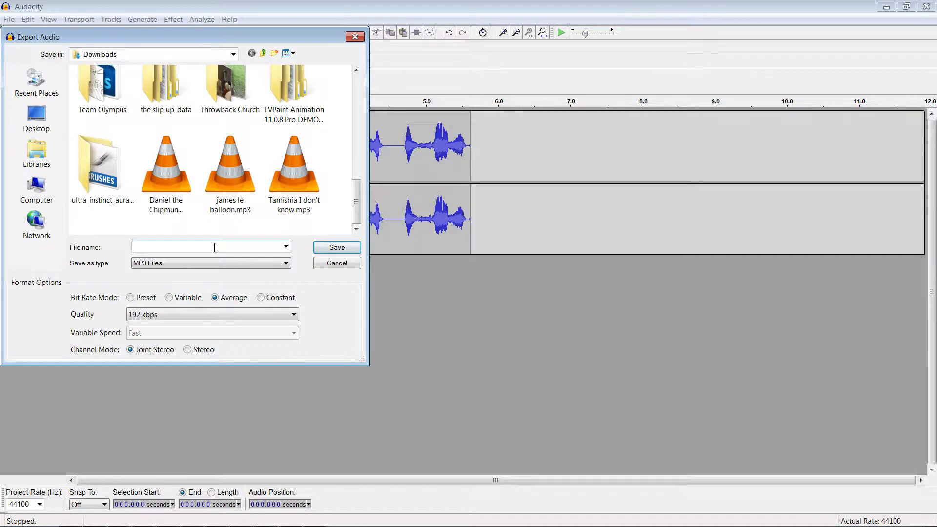
pyautogui.write('bl')
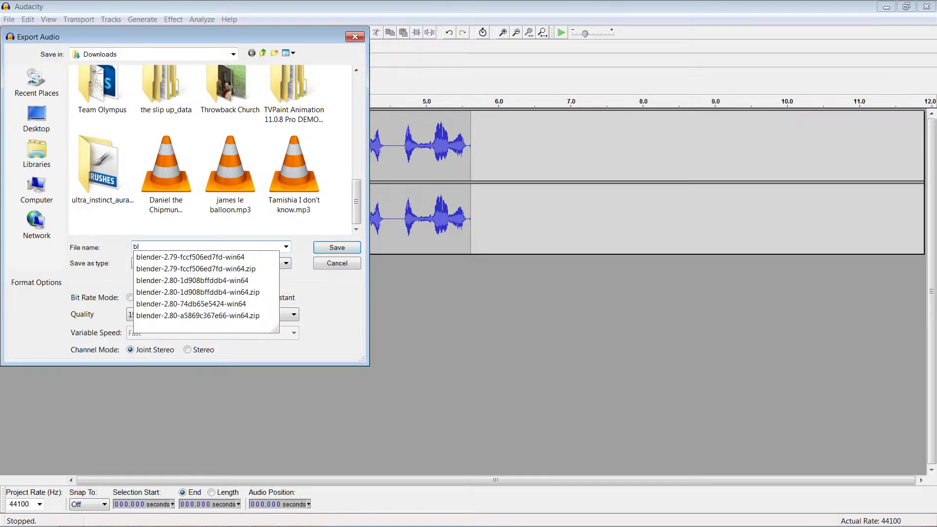
pyautogui.write('oop bloop')
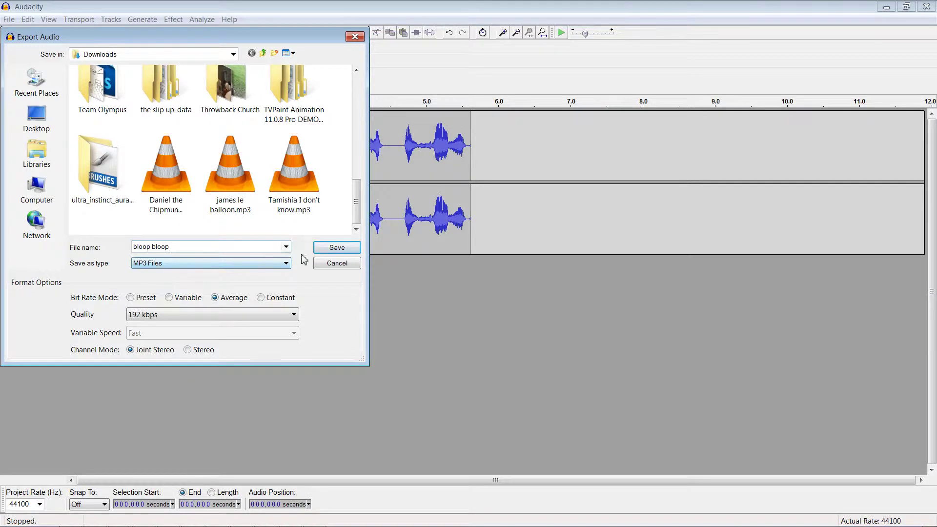
pyautogui.click(328, 249)
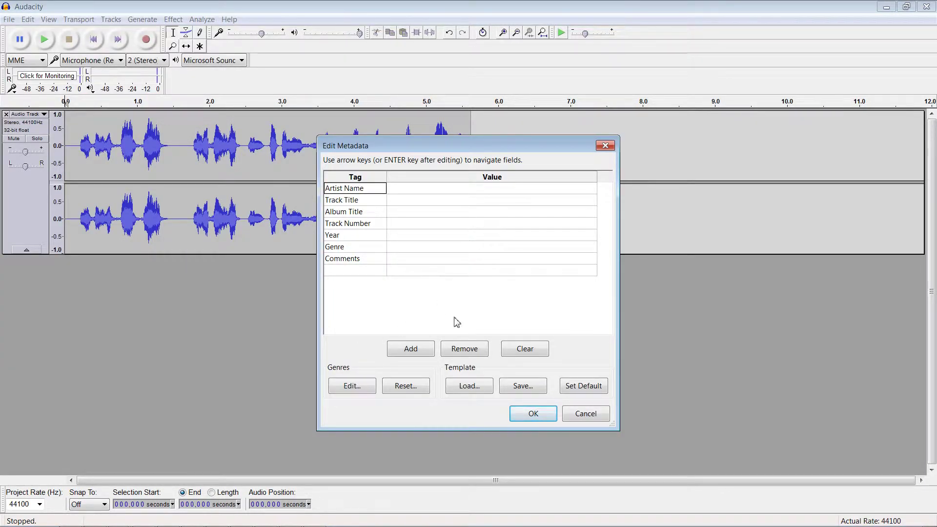
pyautogui.click(528, 415)
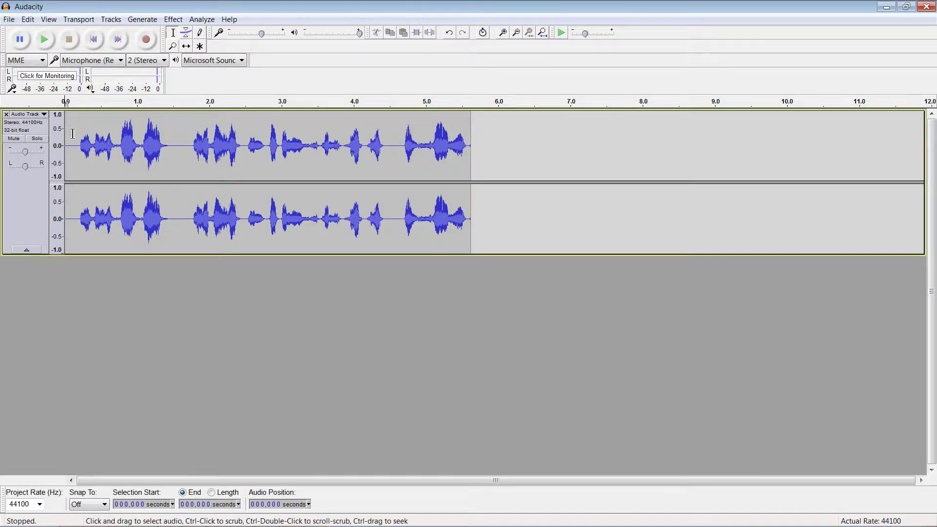
# Start another audio export with the file type WAV (Microsoft) 32-bit float PCM
pyautogui.click(8, 19)
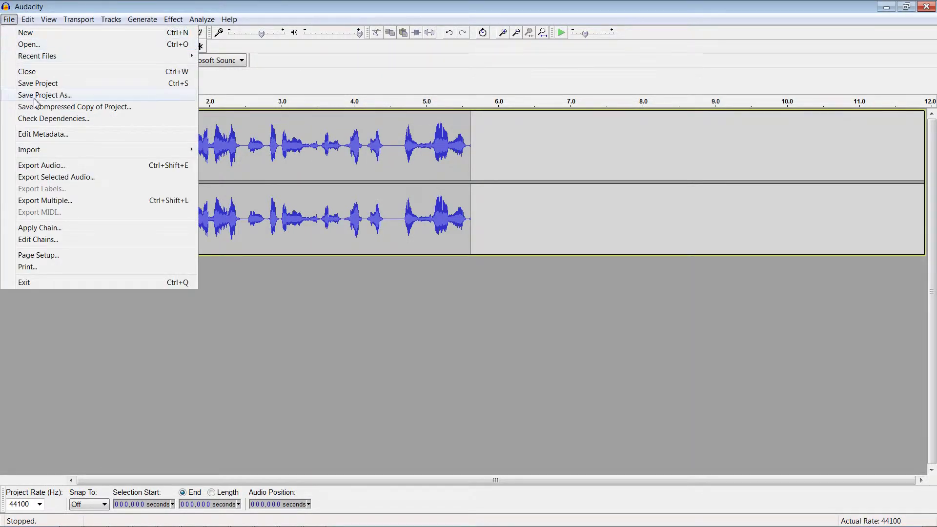
pyautogui.click(50, 170)
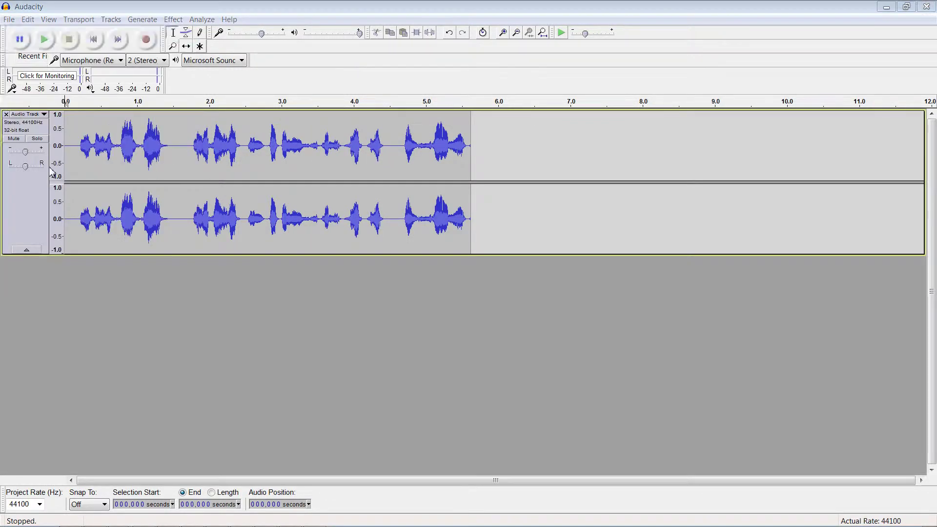
pyautogui.click(227, 266)
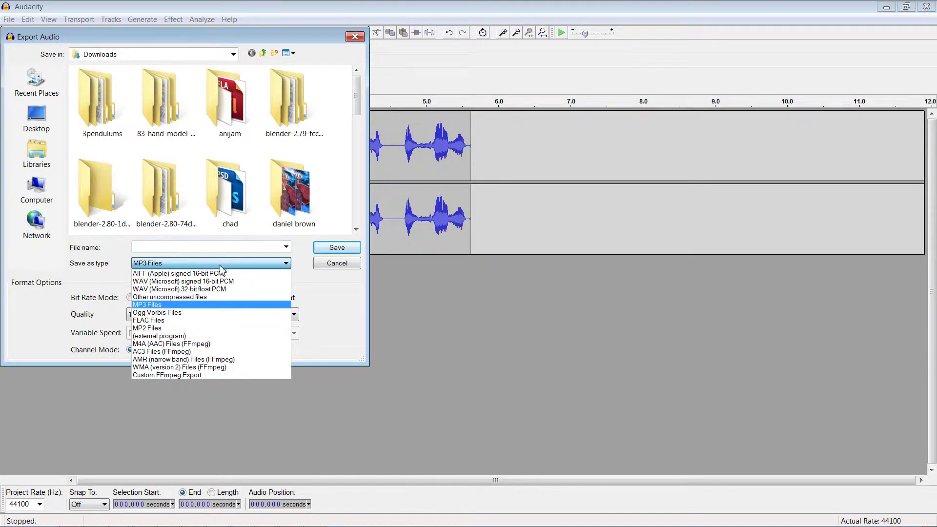
pyautogui.click(191, 292)
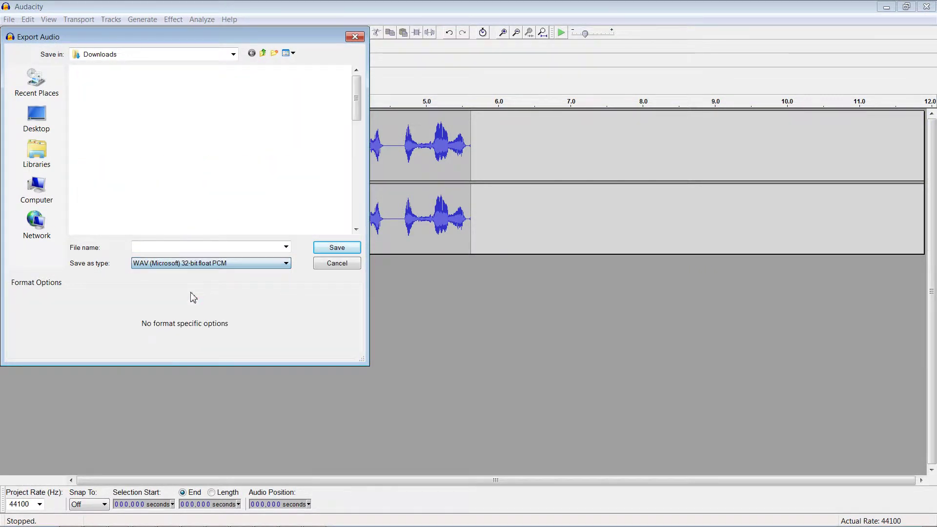
# Name the export "bloop bloop.wav" and save it in Downloads with blank metadata tags
pyautogui.click(200, 249)
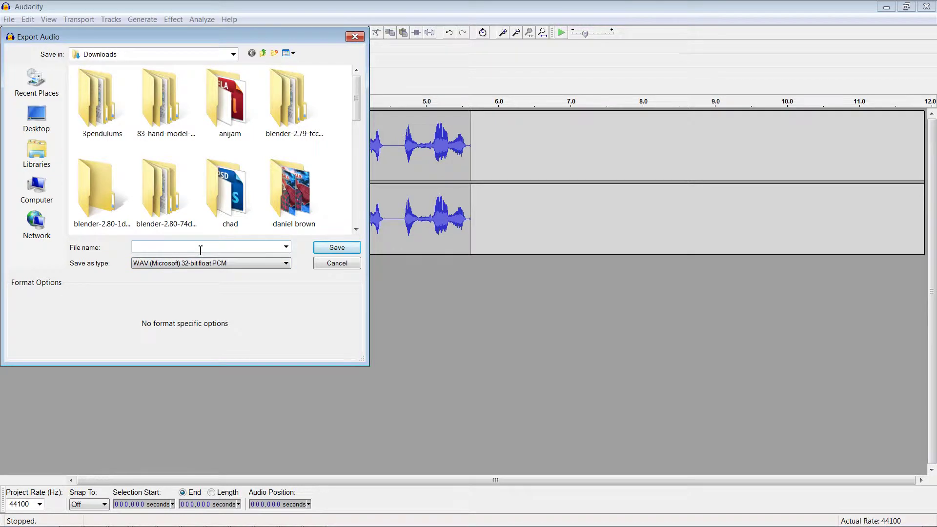
pyautogui.write('bl')
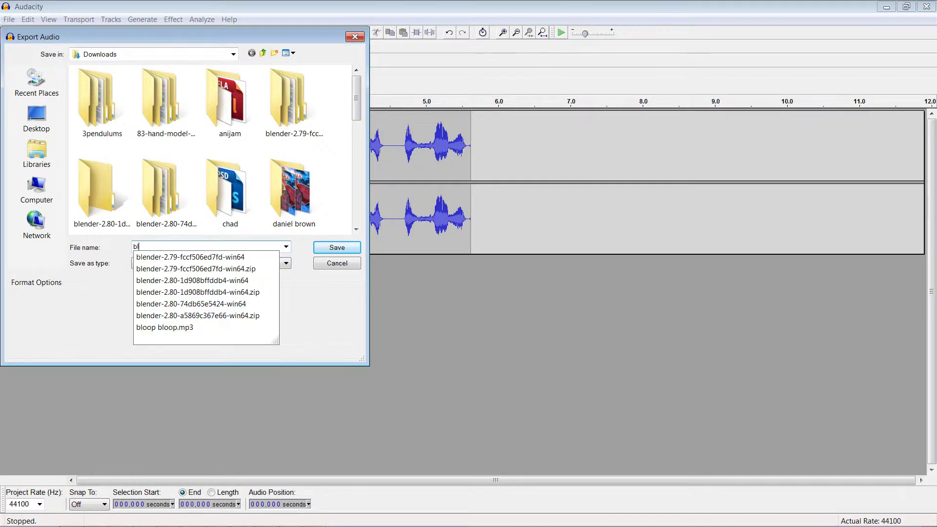
pyautogui.click(185, 327)
pyautogui.click(173, 247)
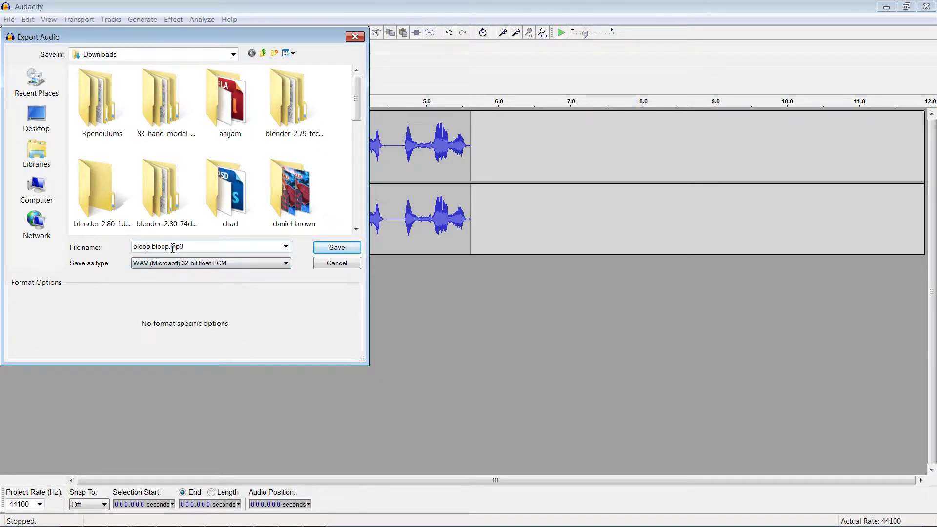
pyautogui.moveTo(173, 247); pyautogui.dragTo(203, 247)
pyautogui.write('wav')
pyautogui.click(347, 247)
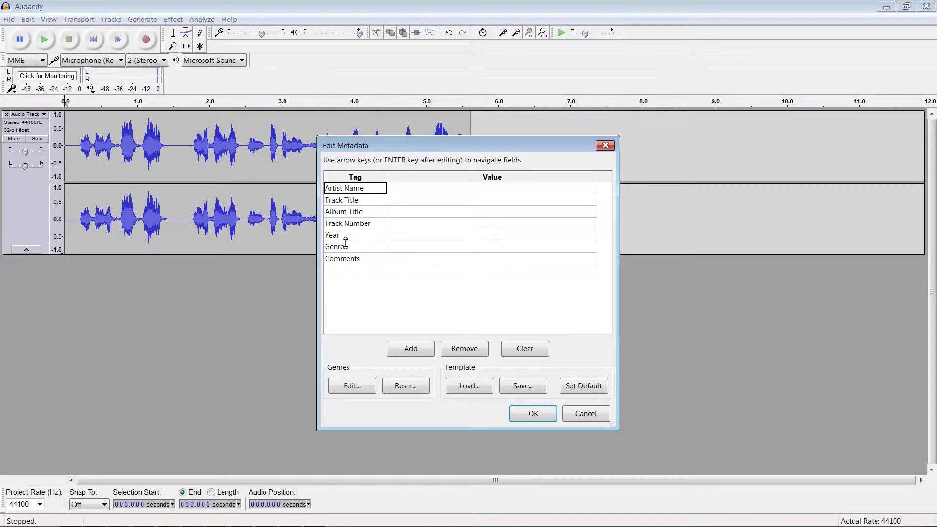
pyautogui.click(533, 415)
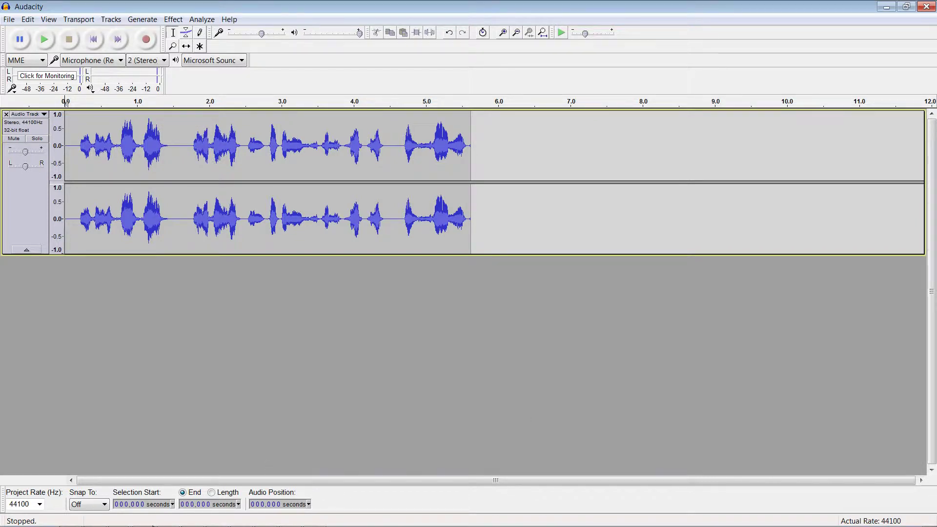
# Switch to Windows Explorer and locate "bloop bloop.mp3" and "bloop bloop.wav" in the Downloads folder
pyautogui.click(95, 521)
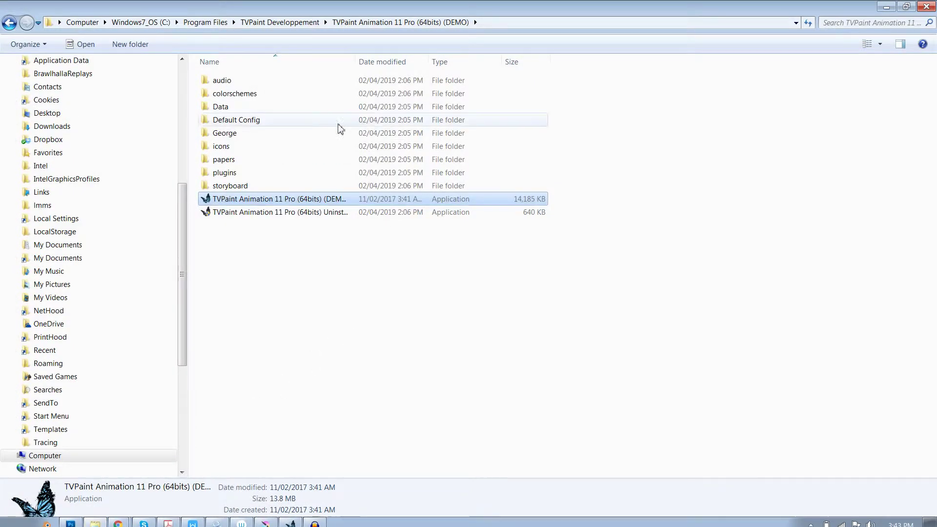
pyautogui.scroll(7, 97, 93)
pyautogui.click(83, 78)
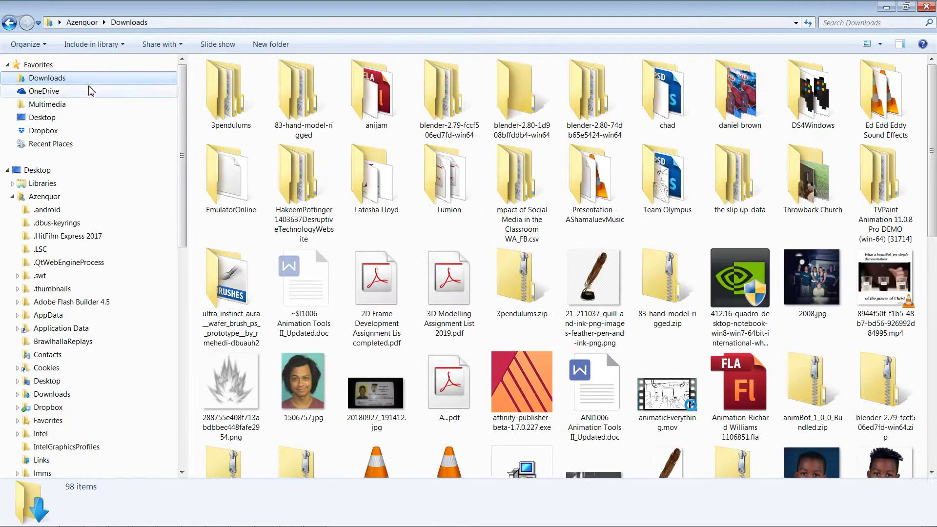
pyautogui.press('b')
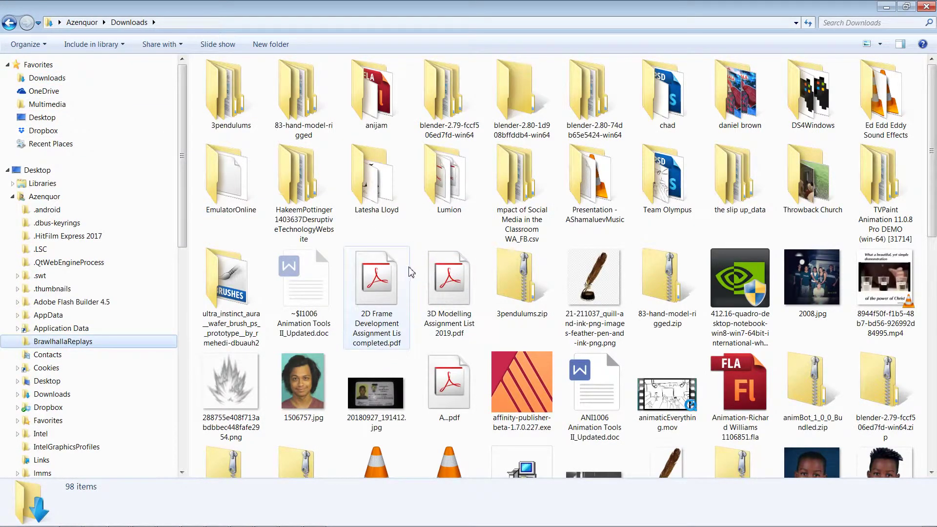
pyautogui.click(413, 271)
pyautogui.press('b')
pyautogui.scroll(-8, 421, 271)
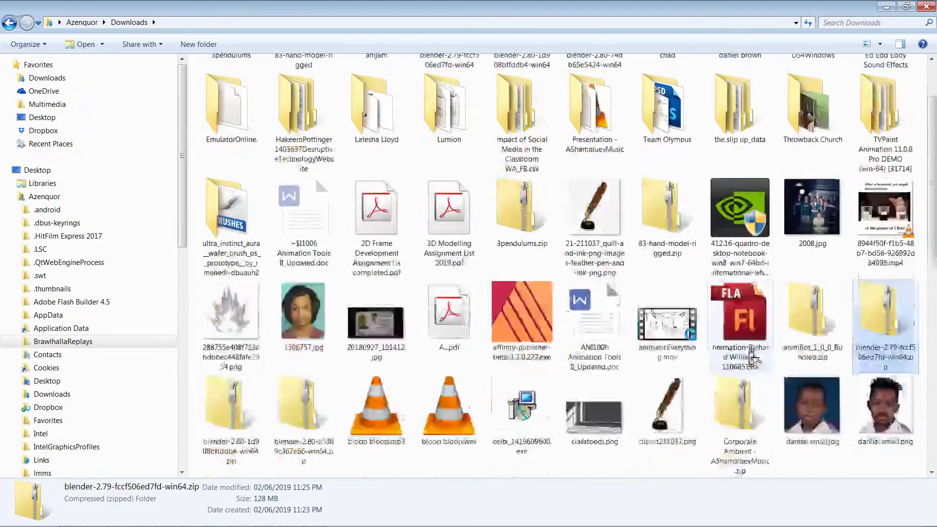
pyautogui.scroll(-2, 529, 224)
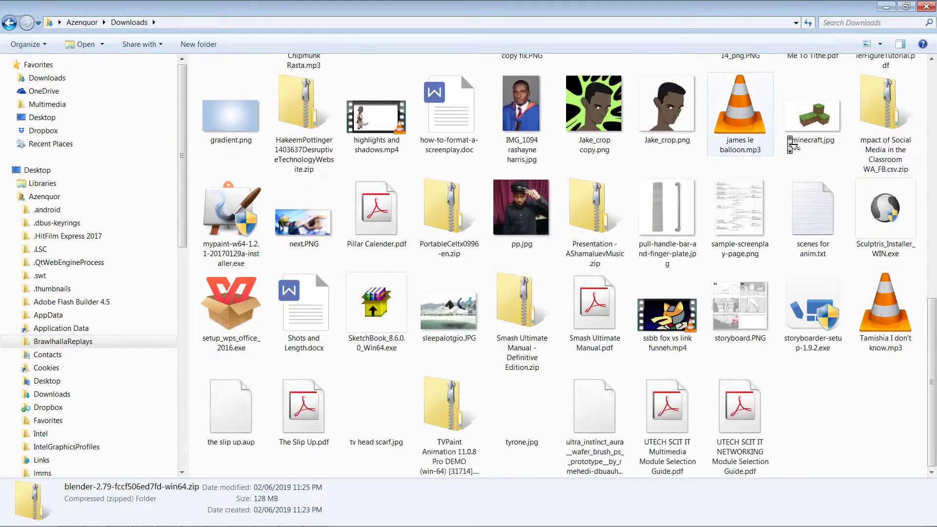
pyautogui.click(824, 432)
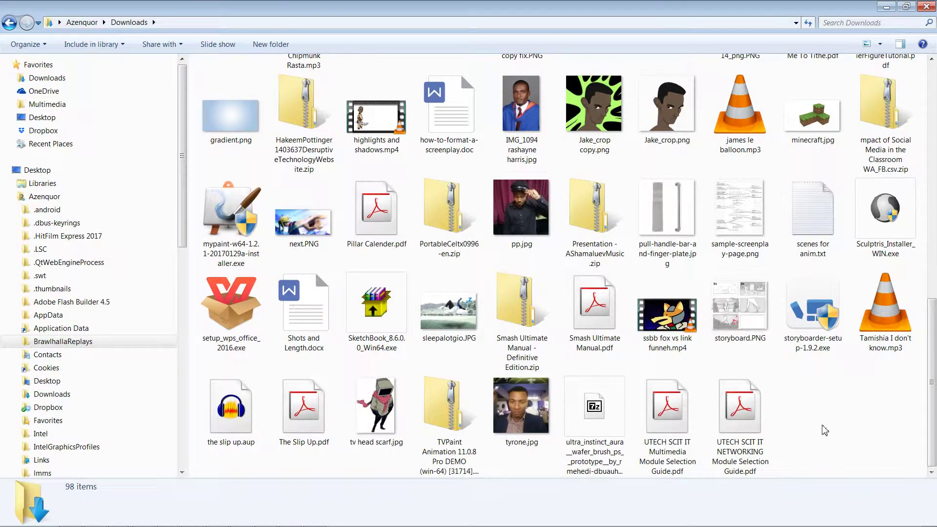
pyautogui.write('blo')
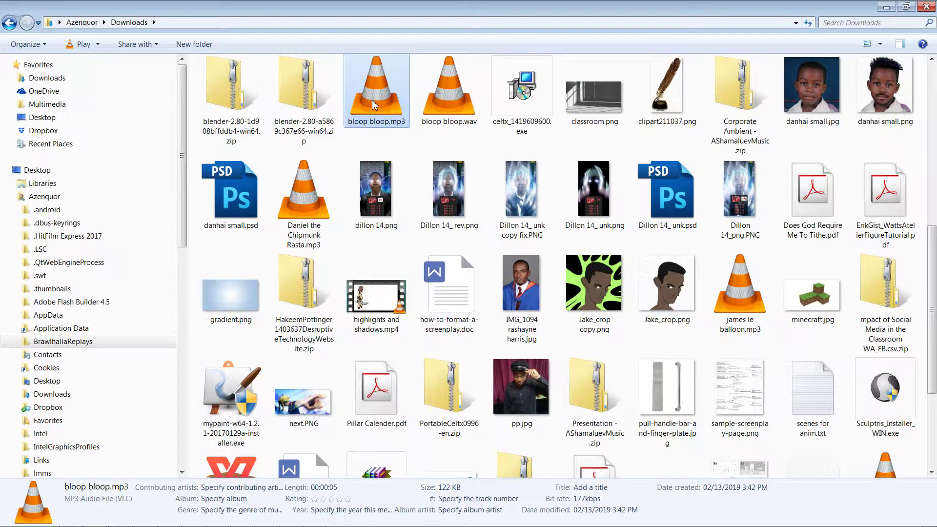
pyautogui.click(444, 107)
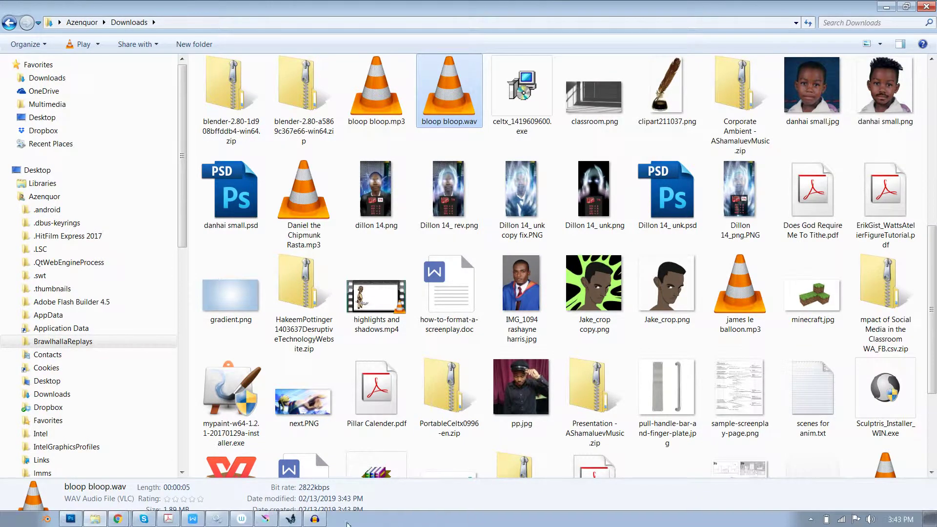
# Switch to TVPaint Animation, set the pen colour to black and handwrite "Lip Syncing" across the canvas
pyautogui.click(301, 521)
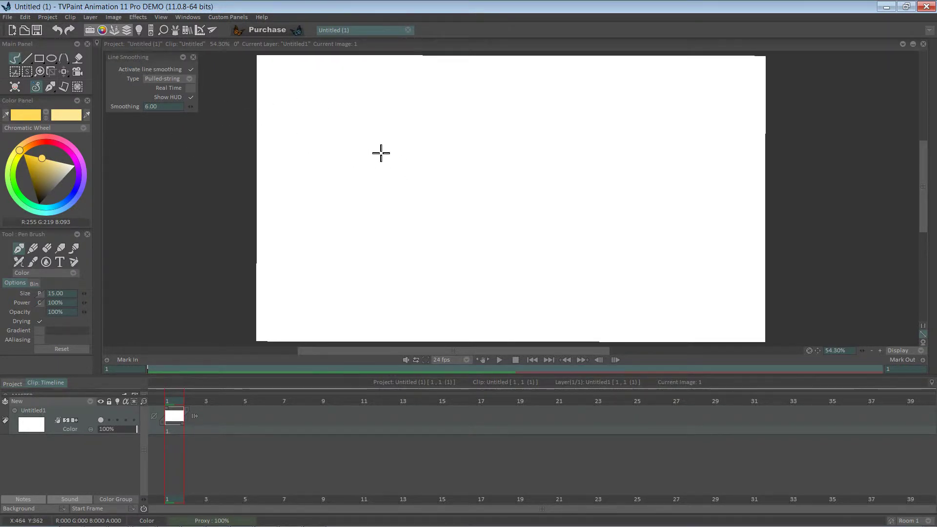
pyautogui.moveTo(47, 169); pyautogui.dragTo(39, 203)
pyautogui.moveTo(345, 138)
pyautogui.mouseDown()
pyautogui.moveTo(347, 190)
pyautogui.moveTo(381, 183)
pyautogui.mouseUp()
pyautogui.moveTo(384, 162); pyautogui.dragTo(384, 185)
pyautogui.moveTo(395, 148); pyautogui.dragTo(402, 178)
pyautogui.click(380, 133)
pyautogui.moveTo(511, 117); pyautogui.dragTo(469, 175)
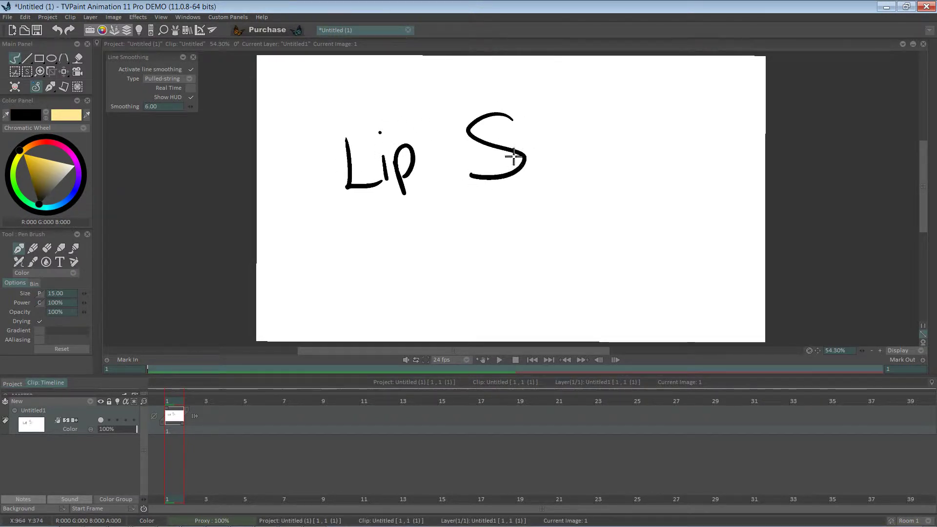
pyautogui.moveTo(533, 149)
pyautogui.mouseDown()
pyautogui.moveTo(557, 199)
pyautogui.moveTo(505, 209)
pyautogui.mouseUp()
pyautogui.moveTo(560, 161); pyautogui.dragTo(575, 172)
pyautogui.moveTo(597, 150); pyautogui.dragTo(612, 169)
pyautogui.moveTo(623, 169)
pyautogui.mouseDown()
pyautogui.moveTo(645, 167)
pyautogui.moveTo(665, 146)
pyautogui.moveTo(618, 200)
pyautogui.mouseUp()
pyautogui.click(625, 127)
# Enclose and underline the "Lip Syncing" lettering and sketch a pair of lips beneath it
pyautogui.moveTo(375, 246); pyautogui.dragTo(657, 223)
pyautogui.moveTo(635, 209)
pyautogui.mouseDown()
pyautogui.moveTo(293, 142)
pyautogui.moveTo(629, 211)
pyautogui.mouseUp()
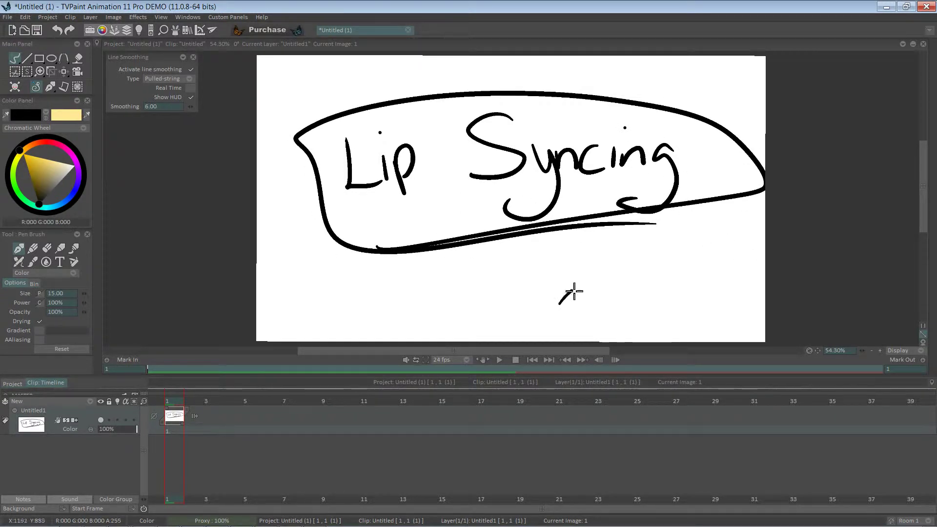
pyautogui.moveTo(560, 303); pyautogui.dragTo(664, 290)
pyautogui.moveTo(566, 303); pyautogui.dragTo(641, 301)
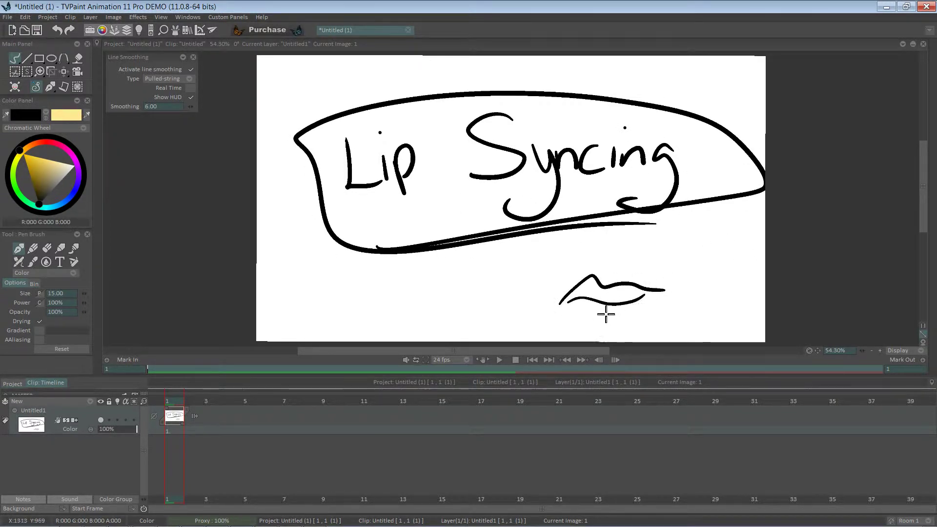
pyautogui.moveTo(572, 309)
pyautogui.mouseDown()
pyautogui.moveTo(638, 327)
pyautogui.moveTo(652, 305)
pyautogui.mouseUp()
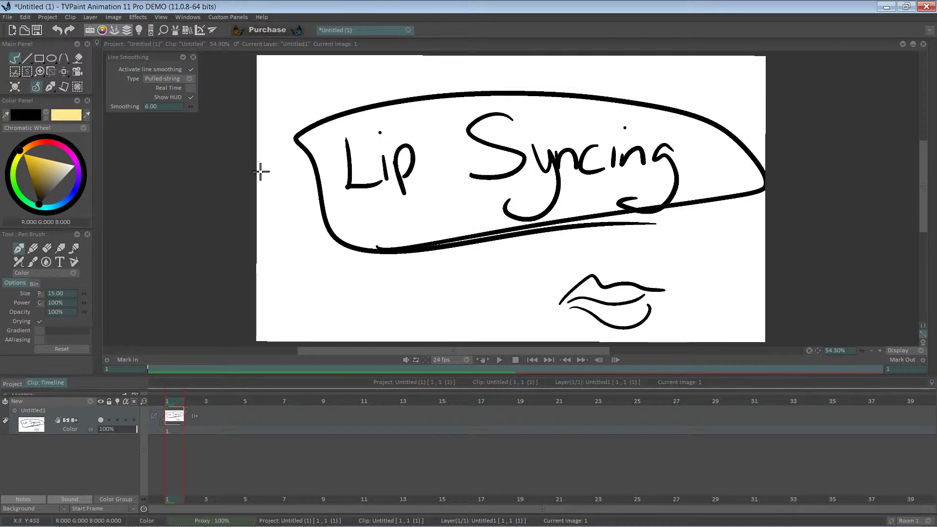
# Undo the lips and the outline around the lettering, and clear the whole canvas
pyautogui.hotkey('ctrl', 'z')
pyautogui.hotkey('ctrl', 'z')
pyautogui.hotkey('ctrl', 'z')
pyautogui.hotkey('ctrl', 'z')
pyautogui.hotkey('ctrl', 'z')
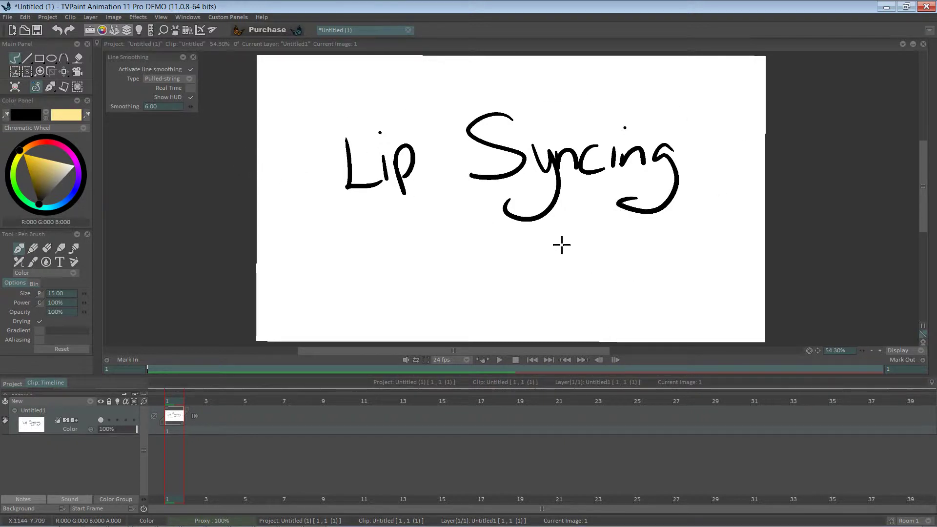
pyautogui.moveTo(303, 170)
pyautogui.mouseDown()
pyautogui.moveTo(551, 166)
pyautogui.moveTo(790, 183)
pyautogui.mouseUp()
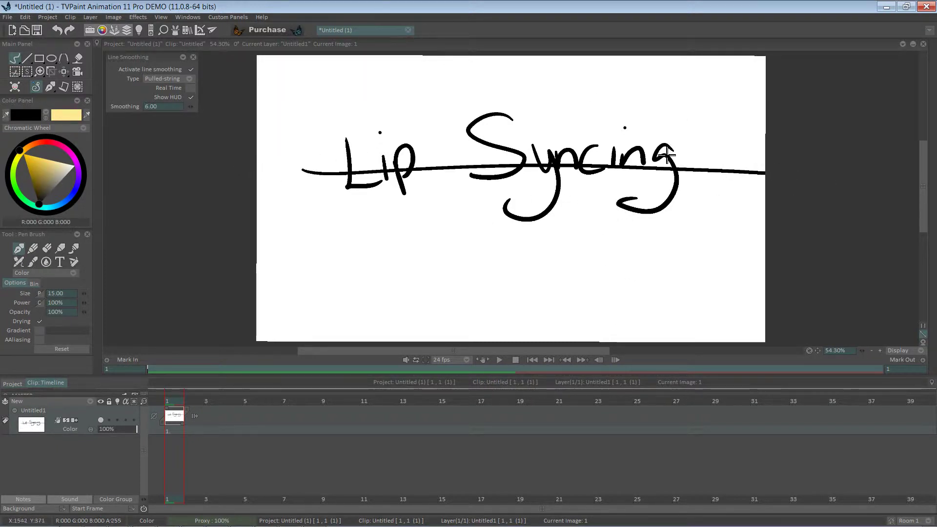
pyautogui.hotkey('ctrl', 'z')
pyautogui.press('BackSpace')
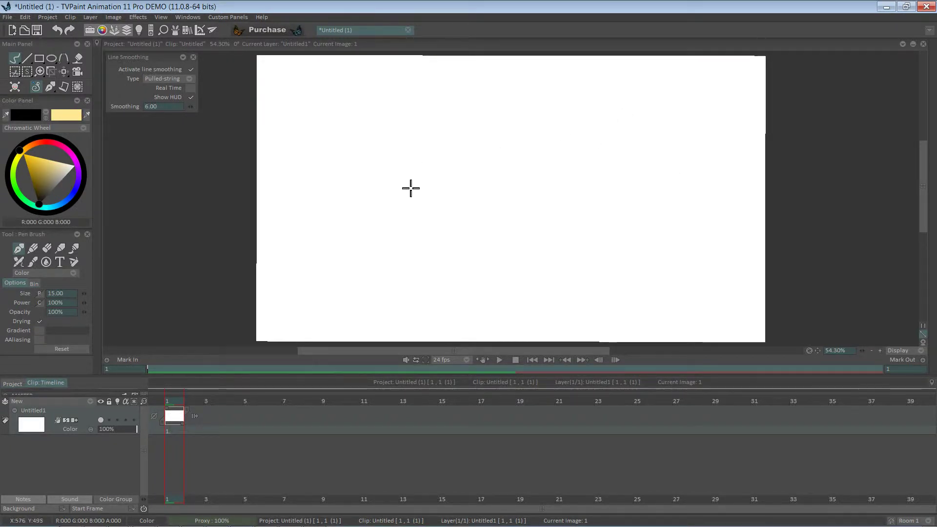
# Handwrite "Visemes & Phonemes" in black, stepping diagonally down the canvas
pyautogui.moveTo(347, 105)
pyautogui.mouseDown()
pyautogui.moveTo(368, 143)
pyautogui.moveTo(395, 111)
pyautogui.moveTo(396, 128)
pyautogui.moveTo(420, 113)
pyautogui.moveTo(430, 126)
pyautogui.moveTo(439, 115)
pyautogui.moveTo(462, 119)
pyautogui.moveTo(469, 105)
pyautogui.moveTo(484, 118)
pyautogui.mouseUp()
pyautogui.click(380, 102)
pyautogui.moveTo(468, 161)
pyautogui.mouseDown()
pyautogui.moveTo(485, 189)
pyautogui.moveTo(481, 214)
pyautogui.mouseUp()
pyautogui.moveTo(480, 246); pyautogui.dragTo(483, 258)
pyautogui.moveTo(512, 229)
pyautogui.mouseDown()
pyautogui.moveTo(544, 257)
pyautogui.moveTo(605, 246)
pyautogui.moveTo(615, 235)
pyautogui.moveTo(653, 239)
pyautogui.mouseUp()
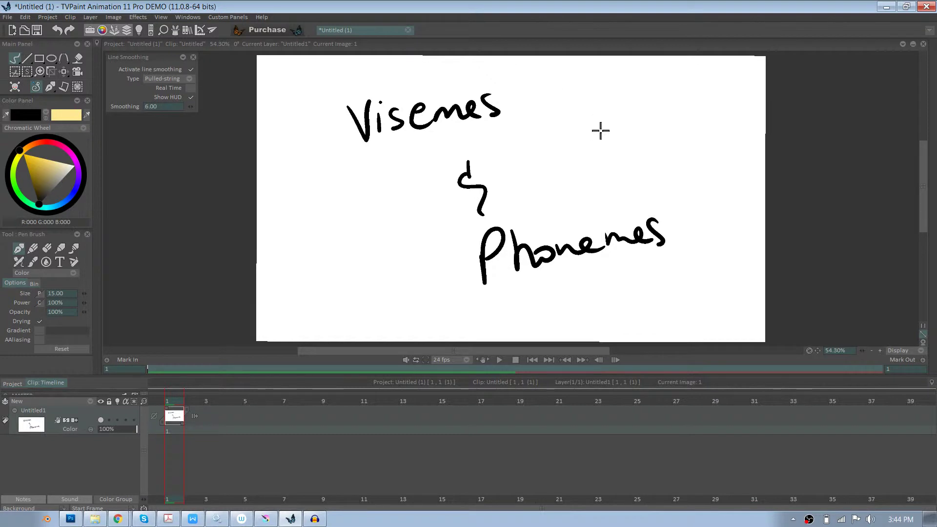
# Draw an eye beside "Visemes" and a gramophone with sound lines and a base below "Phonemes"
pyautogui.moveTo(558, 94)
pyautogui.mouseDown()
pyautogui.moveTo(600, 91)
pyautogui.moveTo(560, 99)
pyautogui.moveTo(579, 94)
pyautogui.mouseUp()
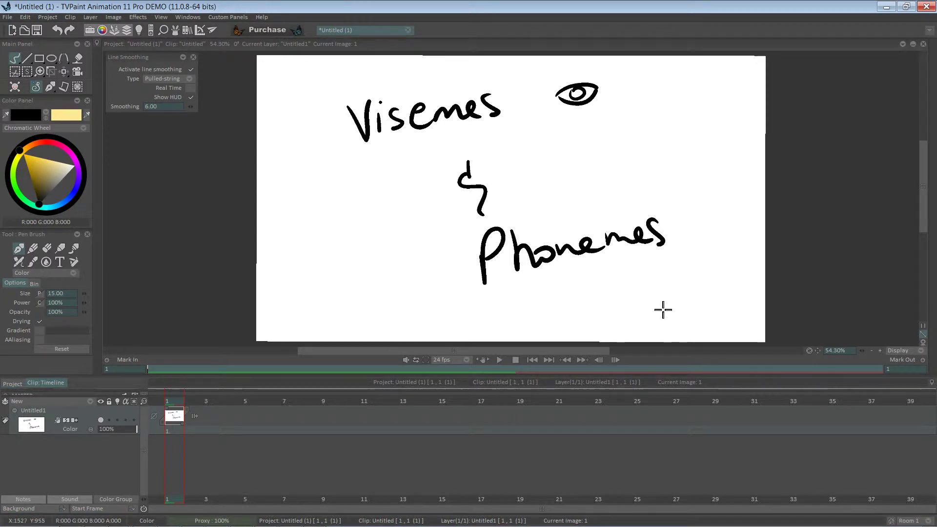
pyautogui.moveTo(667, 309)
pyautogui.mouseDown()
pyautogui.moveTo(711, 259)
pyautogui.moveTo(698, 287)
pyautogui.moveTo(704, 278)
pyautogui.moveTo(703, 310)
pyautogui.moveTo(659, 293)
pyautogui.moveTo(673, 309)
pyautogui.moveTo(661, 314)
pyautogui.moveTo(673, 309)
pyautogui.mouseUp()
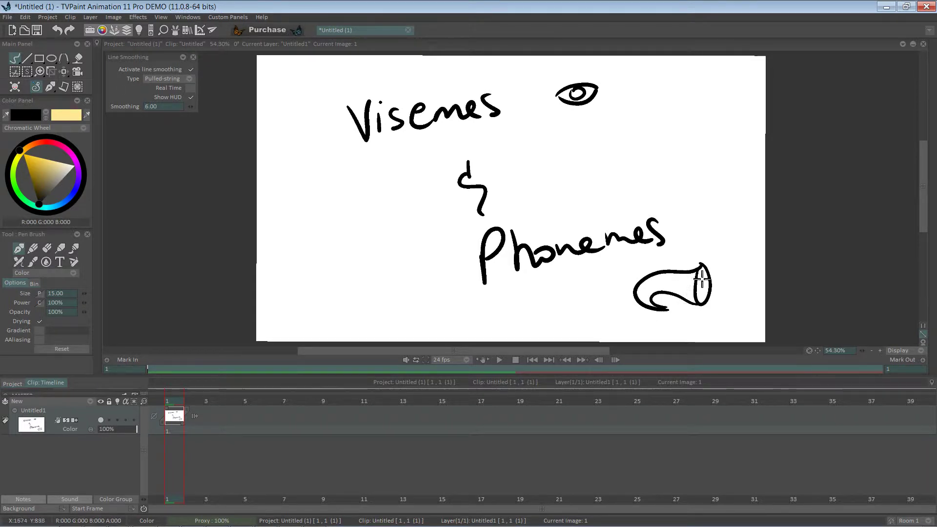
pyautogui.moveTo(709, 274); pyautogui.dragTo(732, 273)
pyautogui.moveTo(708, 287)
pyautogui.mouseDown()
pyautogui.moveTo(733, 275)
pyautogui.moveTo(736, 303)
pyautogui.mouseUp()
pyautogui.moveTo(661, 313)
pyautogui.mouseDown()
pyautogui.moveTo(633, 318)
pyautogui.moveTo(685, 316)
pyautogui.moveTo(666, 319)
pyautogui.moveTo(666, 308)
pyautogui.moveTo(677, 310)
pyautogui.moveTo(669, 318)
pyautogui.moveTo(686, 313)
pyautogui.moveTo(695, 326)
pyautogui.moveTo(632, 328)
pyautogui.moveTo(641, 316)
pyautogui.moveTo(632, 316)
pyautogui.moveTo(630, 333)
pyautogui.moveTo(700, 321)
pyautogui.mouseUp()
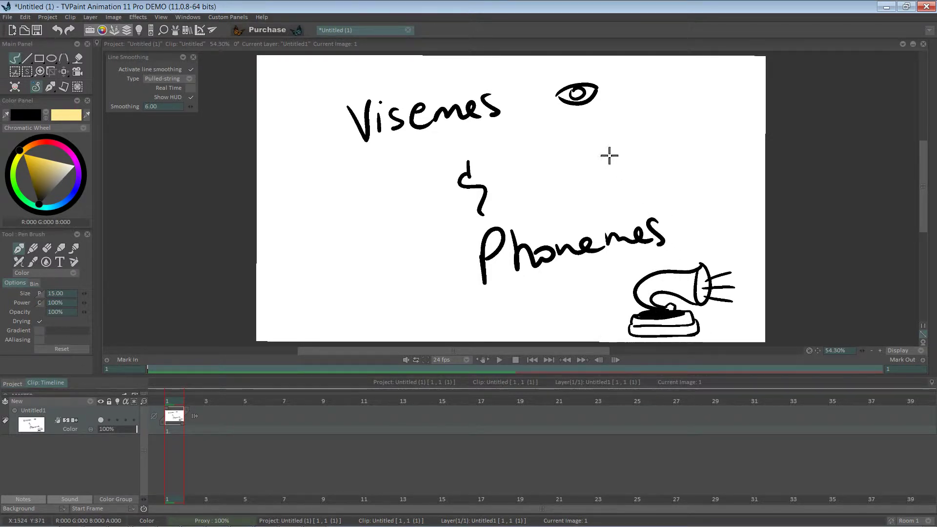
# Add short rays above the eye and draw an ear with an arrow pointing at it beside "Phonemes"
pyautogui.moveTo(593, 67); pyautogui.dragTo(562, 78)
pyautogui.moveTo(701, 227)
pyautogui.mouseDown()
pyautogui.moveTo(717, 209)
pyautogui.moveTo(721, 241)
pyautogui.moveTo(712, 229)
pyautogui.mouseUp()
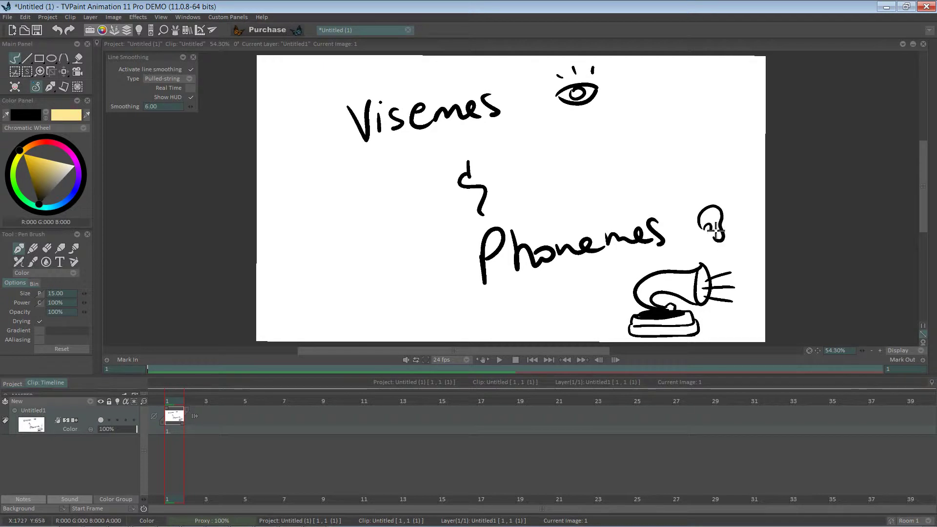
pyautogui.moveTo(749, 202)
pyautogui.mouseDown()
pyautogui.moveTo(727, 215)
pyautogui.moveTo(739, 219)
pyautogui.mouseUp()
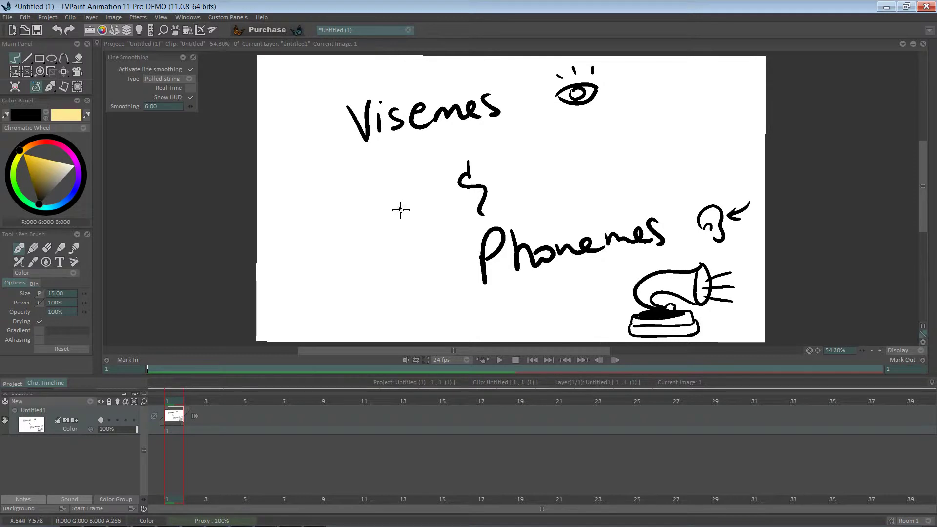
# Draw an open mouth in side view with upper and lower teeth, below "Visemes"
pyautogui.moveTo(401, 210)
pyautogui.mouseDown()
pyautogui.moveTo(322, 226)
pyautogui.moveTo(381, 255)
pyautogui.moveTo(394, 230)
pyautogui.moveTo(323, 232)
pyautogui.mouseUp()
pyautogui.moveTo(343, 209)
pyautogui.mouseDown()
pyautogui.moveTo(343, 229)
pyautogui.moveTo(374, 226)
pyautogui.moveTo(349, 244)
pyautogui.moveTo(321, 244)
pyautogui.moveTo(335, 257)
pyautogui.mouseUp()
pyautogui.moveTo(347, 245)
pyautogui.mouseDown()
pyautogui.moveTo(347, 258)
pyautogui.moveTo(360, 257)
pyautogui.mouseUp()
pyautogui.moveTo(373, 246); pyautogui.dragTo(373, 256)
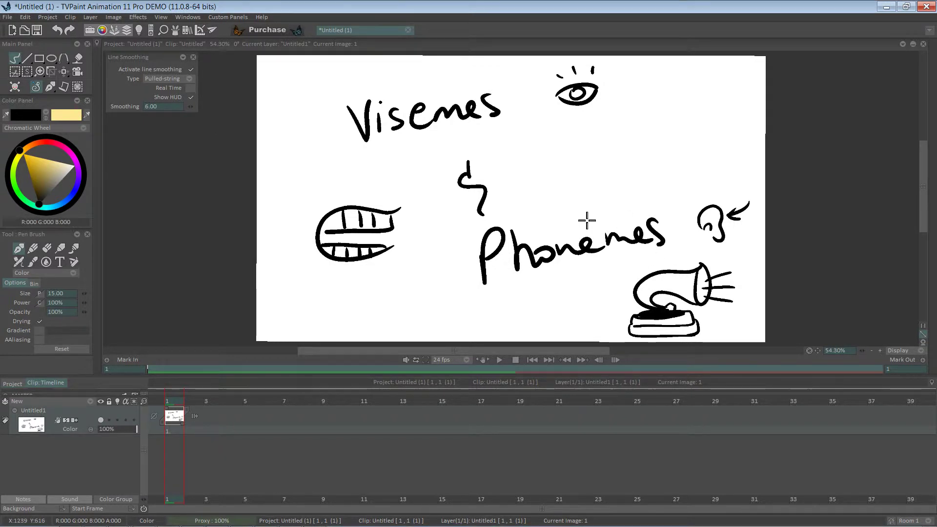
# Clear the canvas and turn off line smoothing
pyautogui.press('BackSpace')
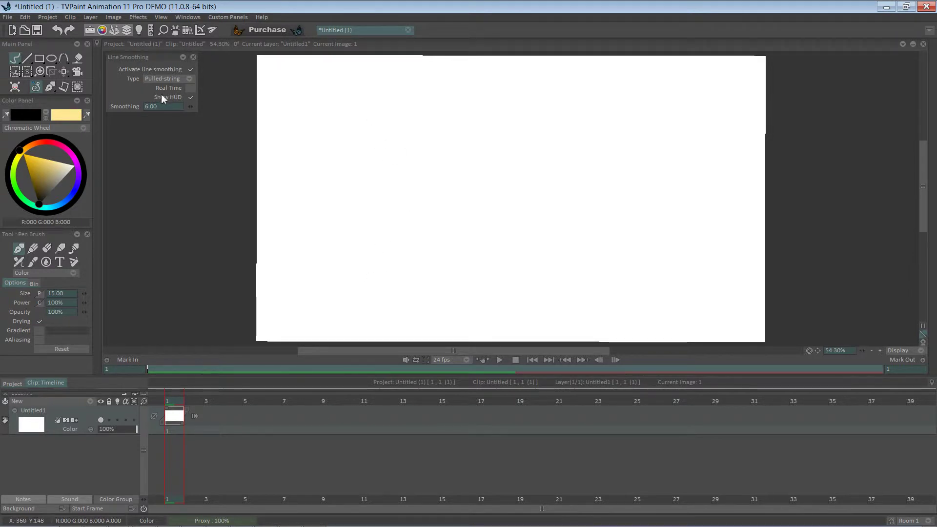
pyautogui.click(36, 86)
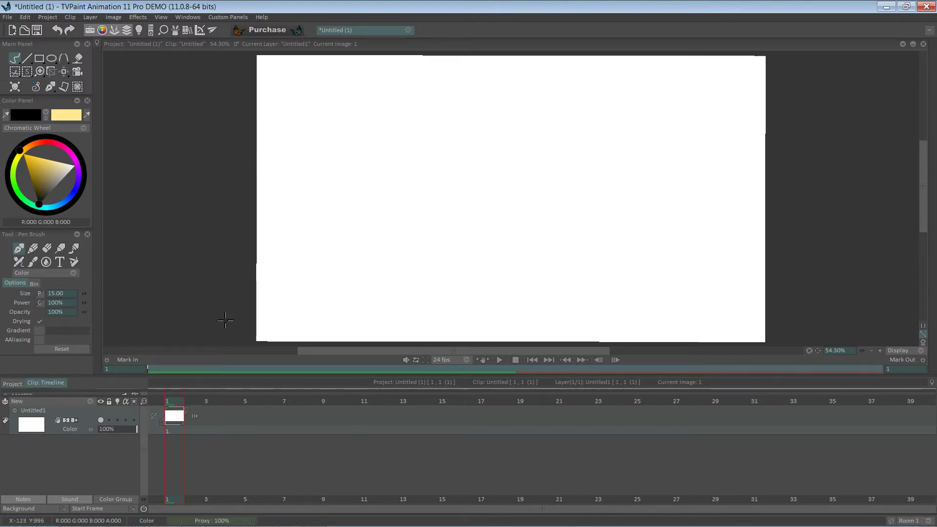
# Compare the Project and Clip Timeline views, and display the project clip with its Action, Dialog and Notes fields
pyautogui.click(14, 384)
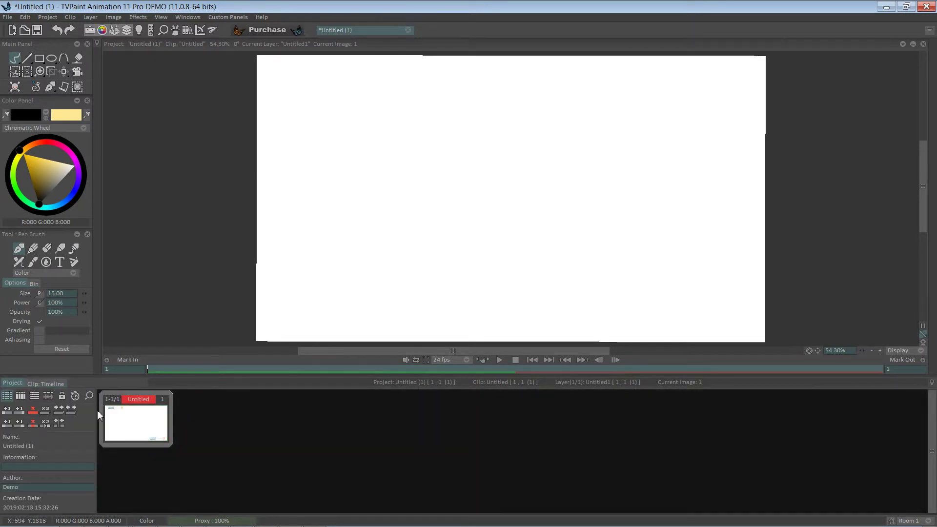
pyautogui.click(45, 384)
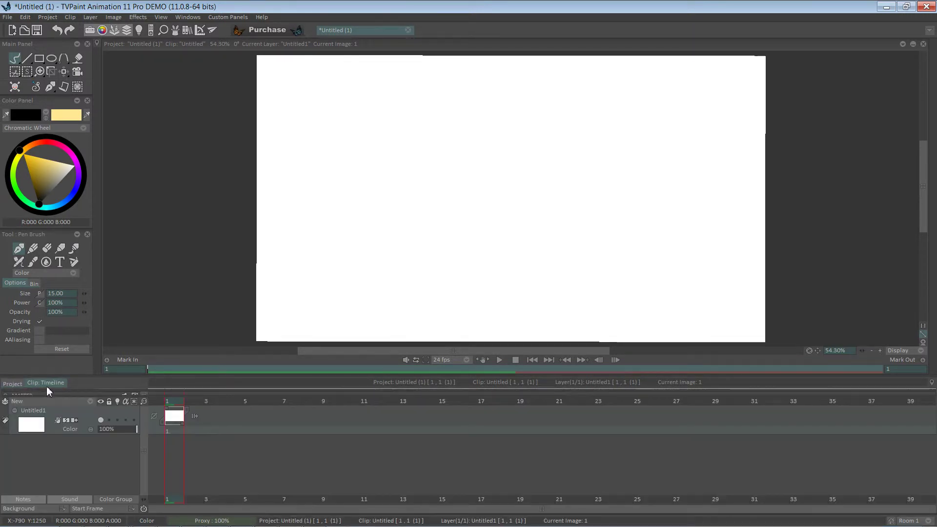
pyautogui.click(22, 385)
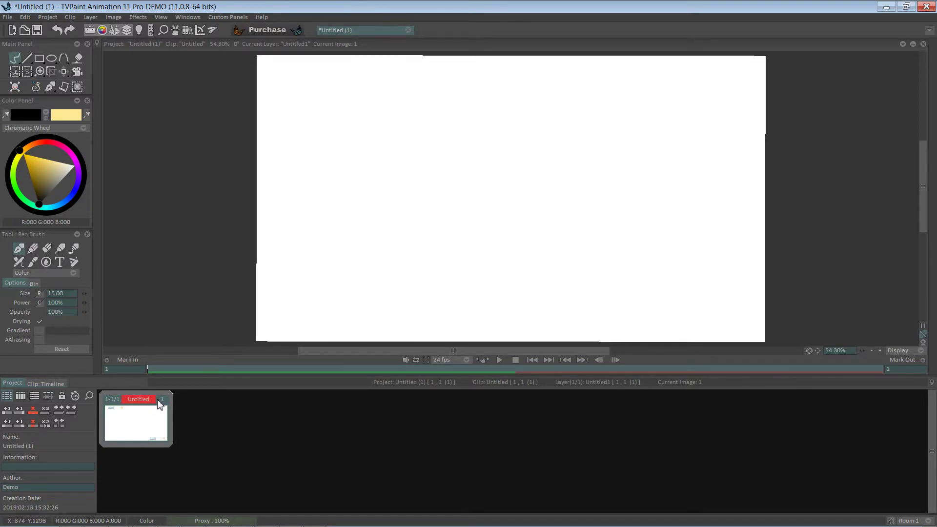
pyautogui.click(43, 384)
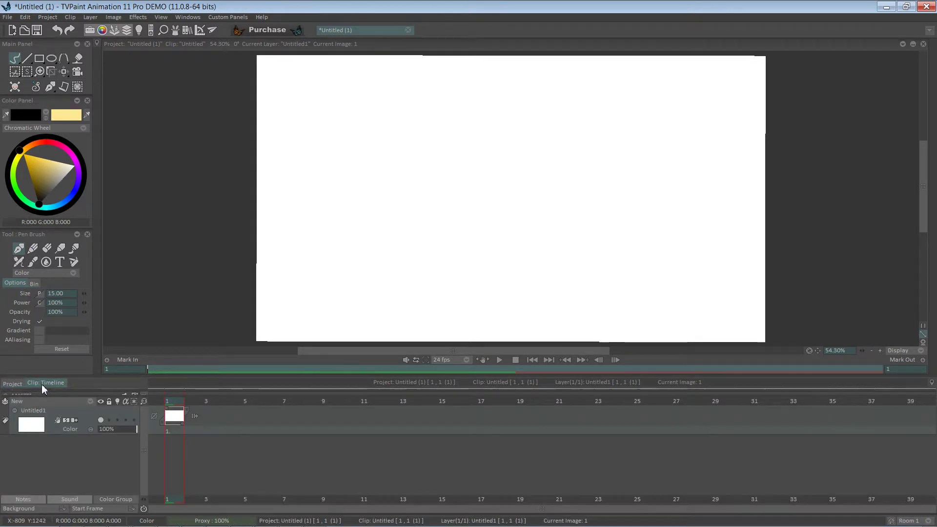
pyautogui.click(17, 385)
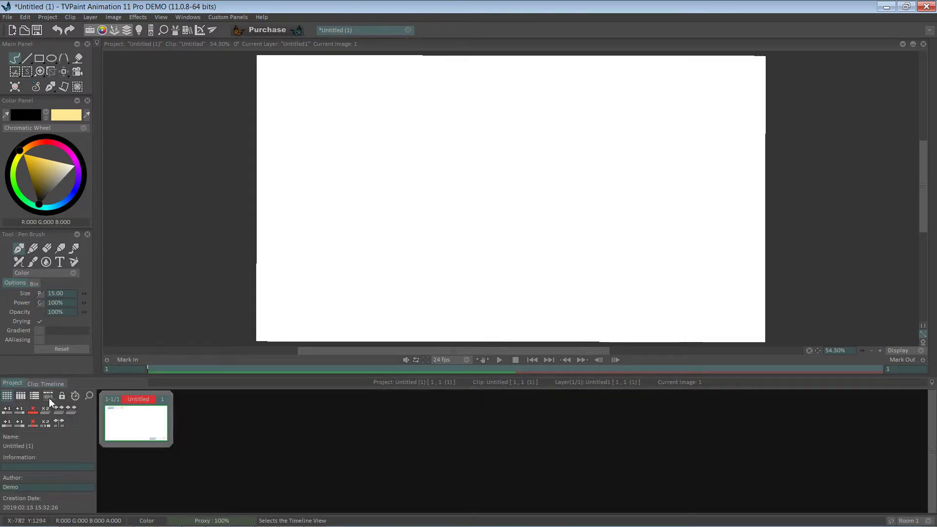
pyautogui.click(20, 398)
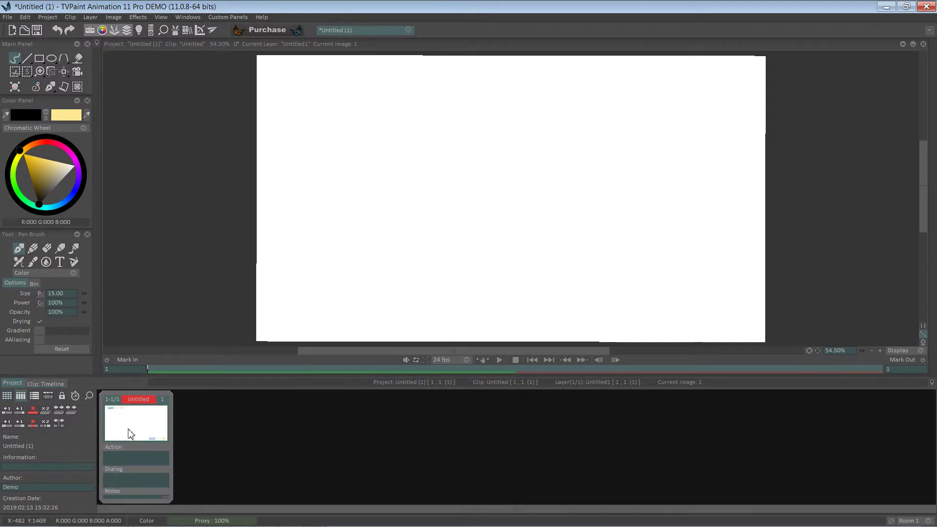
# Set the clip's Action to "Punch" and its Dialog to "AAAARRGHHH"
pyautogui.click(120, 452)
pyautogui.write('Punch')
pyautogui.click(141, 480)
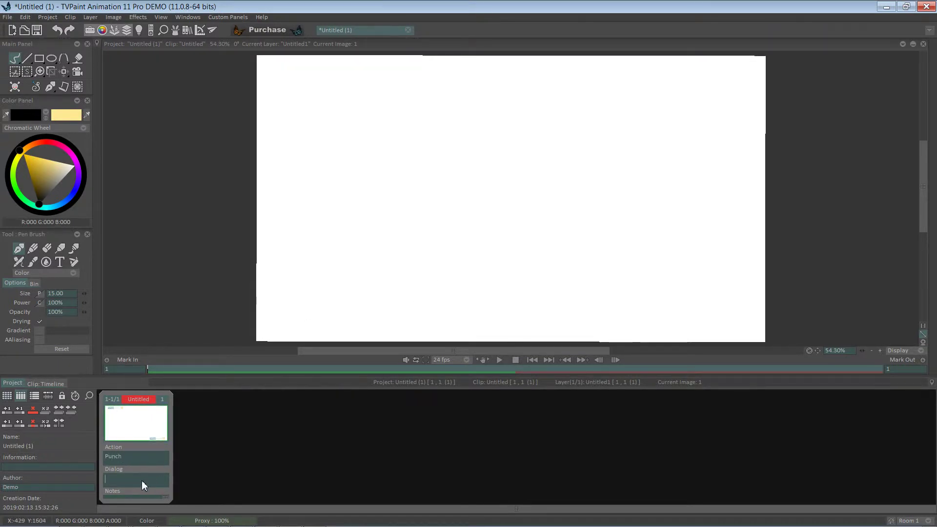
pyautogui.write('AAAARRGHHH')
# Sketch a raised fist on a curved forearm on the canvas and erase part of the stray lines at the fingers
pyautogui.moveTo(519, 265)
pyautogui.mouseDown()
pyautogui.moveTo(418, 129)
pyautogui.moveTo(536, 251)
pyautogui.moveTo(551, 251)
pyautogui.mouseUp()
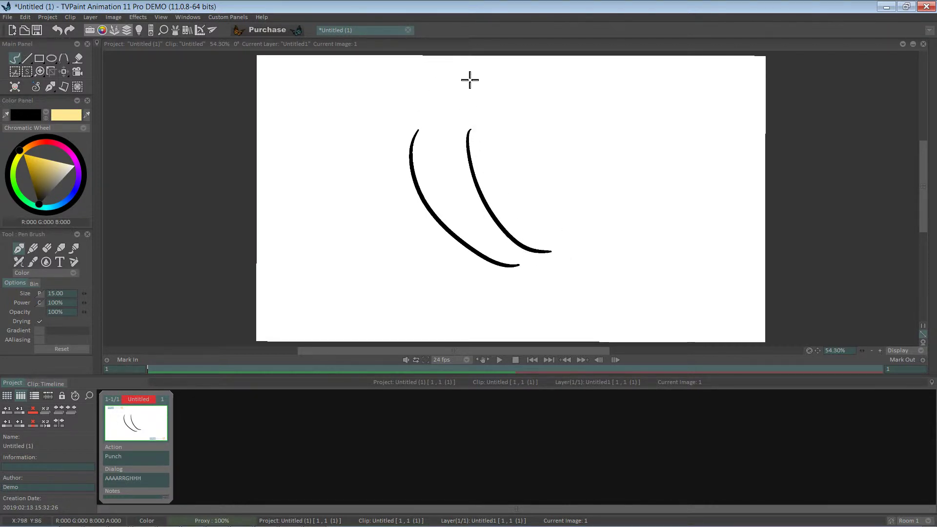
pyautogui.moveTo(480, 118)
pyautogui.mouseDown()
pyautogui.moveTo(487, 142)
pyautogui.moveTo(511, 130)
pyautogui.moveTo(510, 118)
pyautogui.moveTo(494, 122)
pyautogui.moveTo(523, 105)
pyautogui.moveTo(499, 83)
pyautogui.moveTo(519, 100)
pyautogui.mouseUp()
pyautogui.moveTo(489, 69)
pyautogui.mouseDown()
pyautogui.moveTo(457, 72)
pyautogui.moveTo(419, 129)
pyautogui.moveTo(475, 74)
pyautogui.moveTo(431, 104)
pyautogui.moveTo(494, 69)
pyautogui.moveTo(519, 101)
pyautogui.moveTo(501, 115)
pyautogui.moveTo(455, 91)
pyautogui.moveTo(517, 117)
pyautogui.mouseUp()
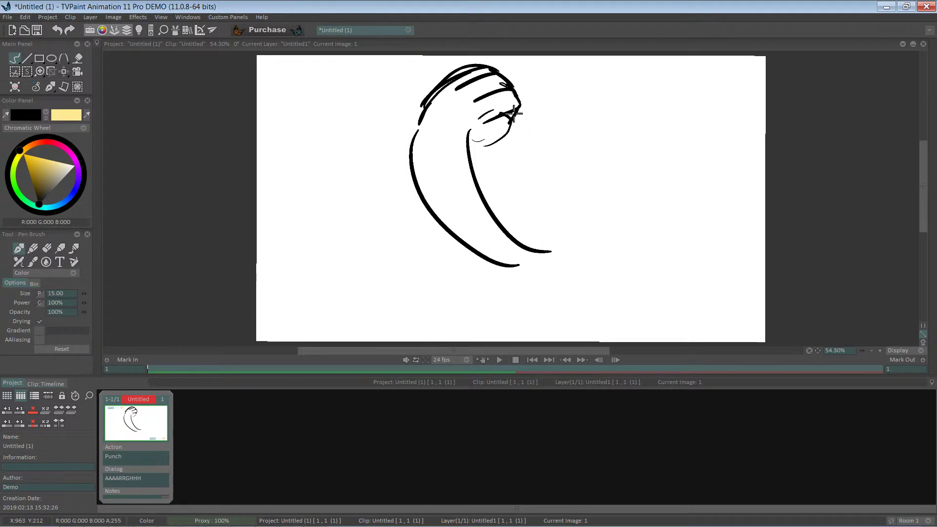
pyautogui.press('e')
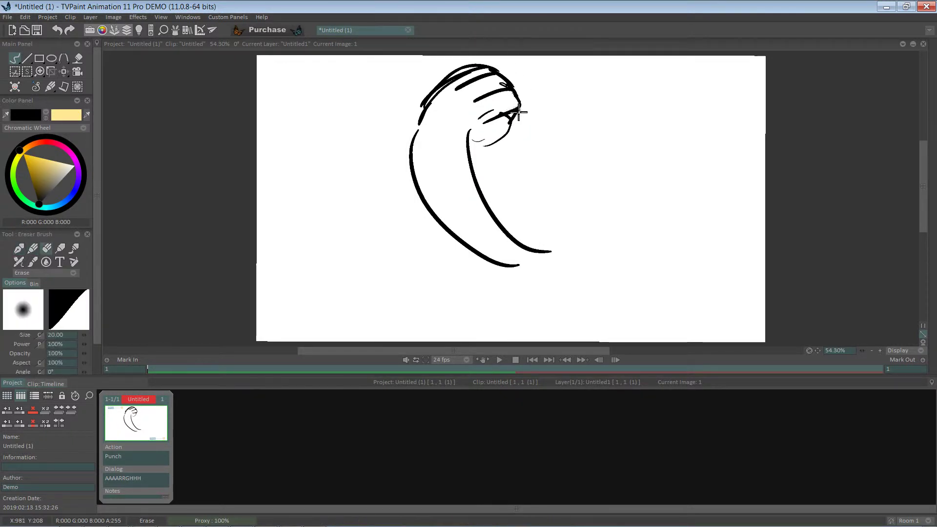
pyautogui.press('e')
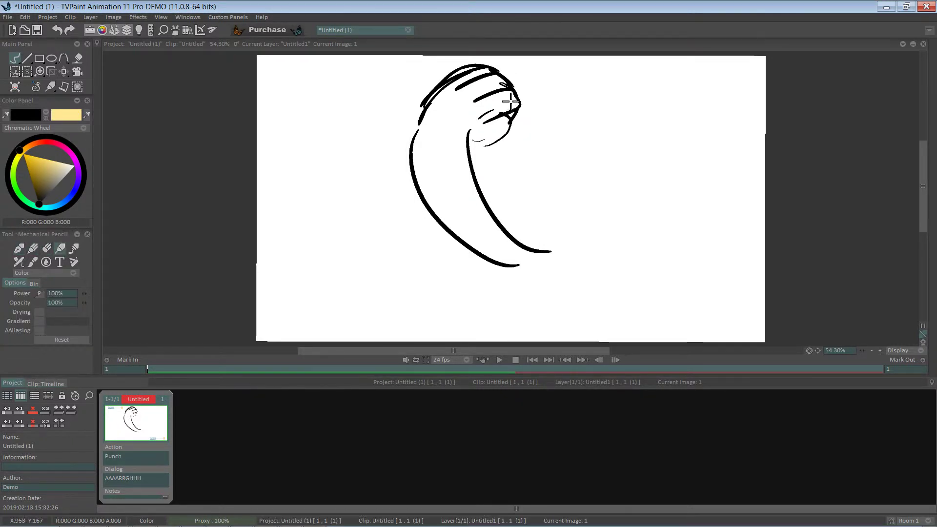
pyautogui.press('e')
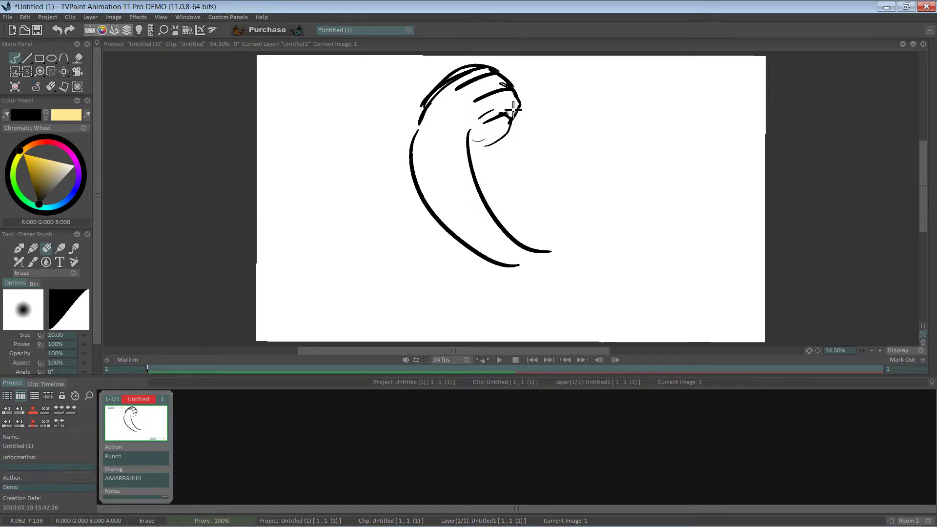
pyautogui.moveTo(506, 110); pyautogui.dragTo(504, 105)
pyautogui.press('e')
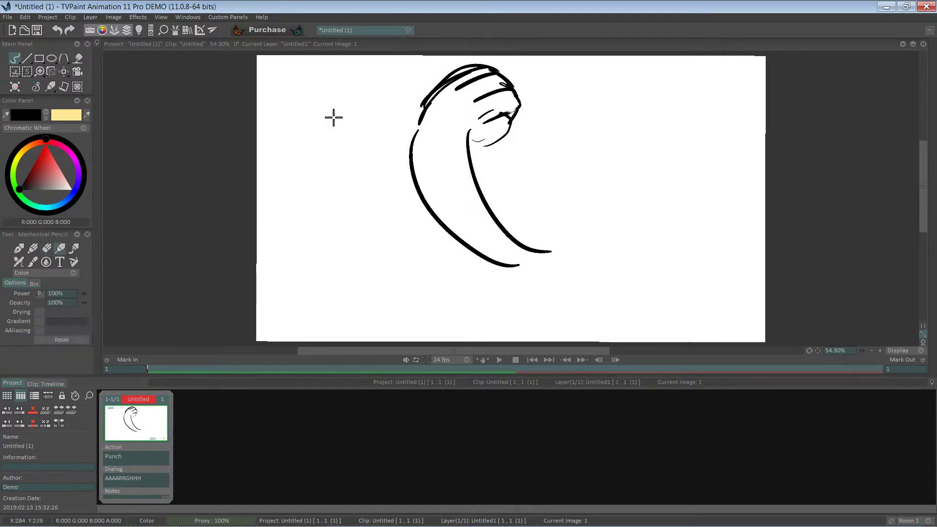
# Cycle through the drawing tools for comparison and return to the Pen Brush
pyautogui.press('F5')
pyautogui.press('F6')
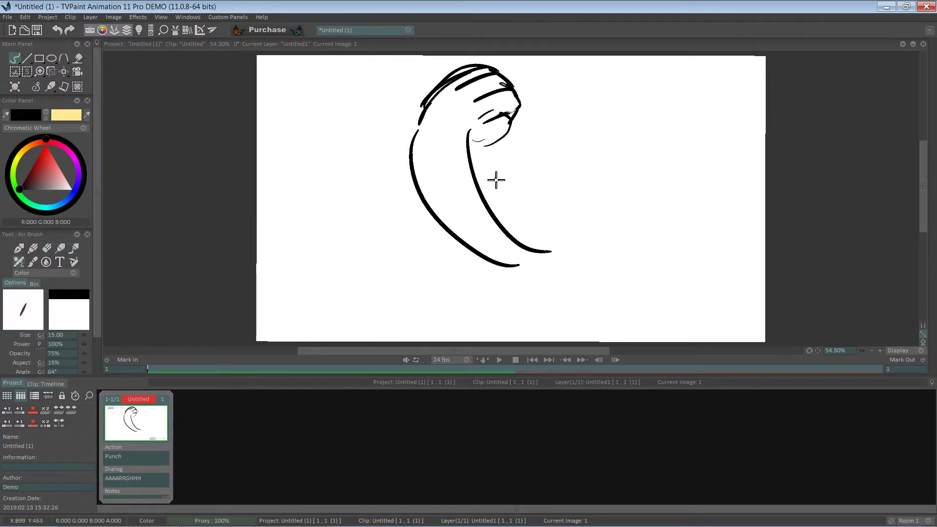
pyautogui.press('F7')
pyautogui.press('F8')
pyautogui.press('F9')
pyautogui.press('F10')
pyautogui.press('F5')
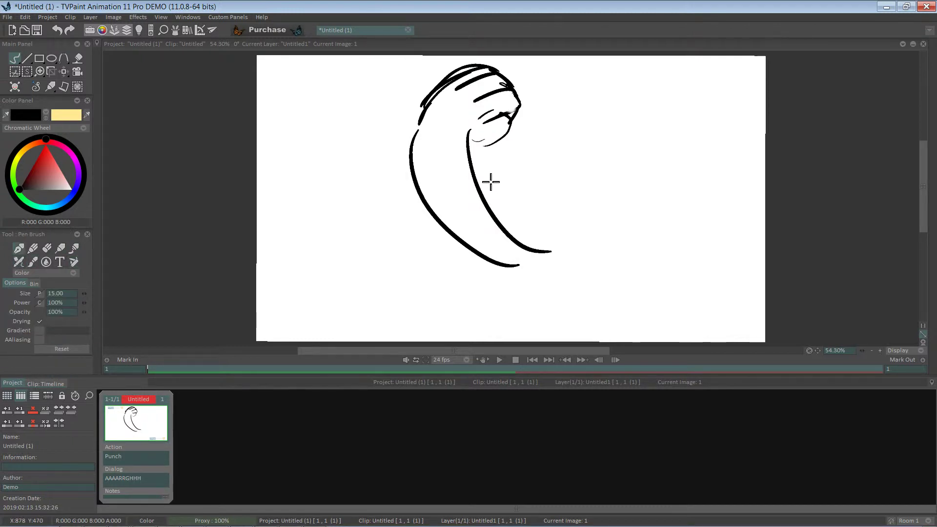
# Undo the trial stroke beside the fist and clear the whole drawing from the canvas
pyautogui.moveTo(526, 145); pyautogui.dragTo(524, 161)
pyautogui.hotkey('ctrl', 'z')
pyautogui.hotkey('ctrl', 'z')
pyautogui.press('BackSpace')
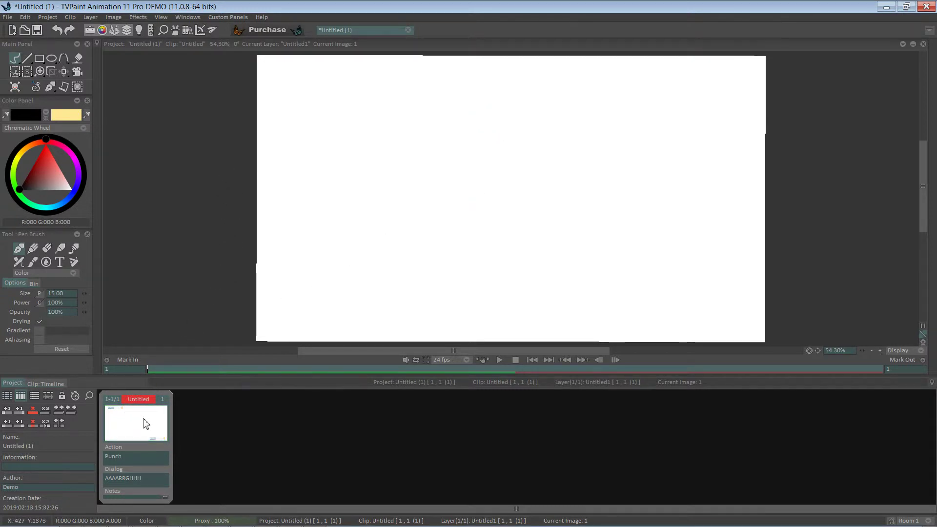
# Start loading a sound for the clip from the Clip Timeline view, listing all files in the Downloads folder
pyautogui.click(45, 384)
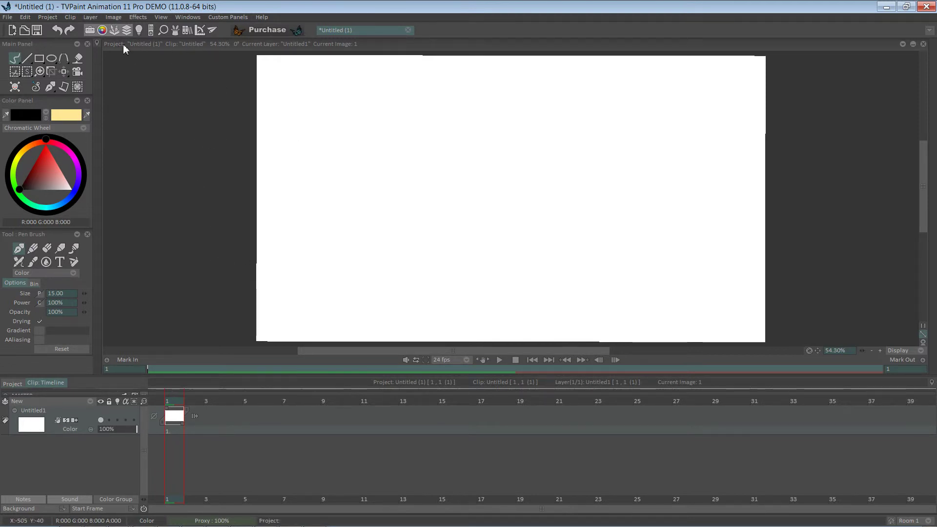
pyautogui.click(71, 17)
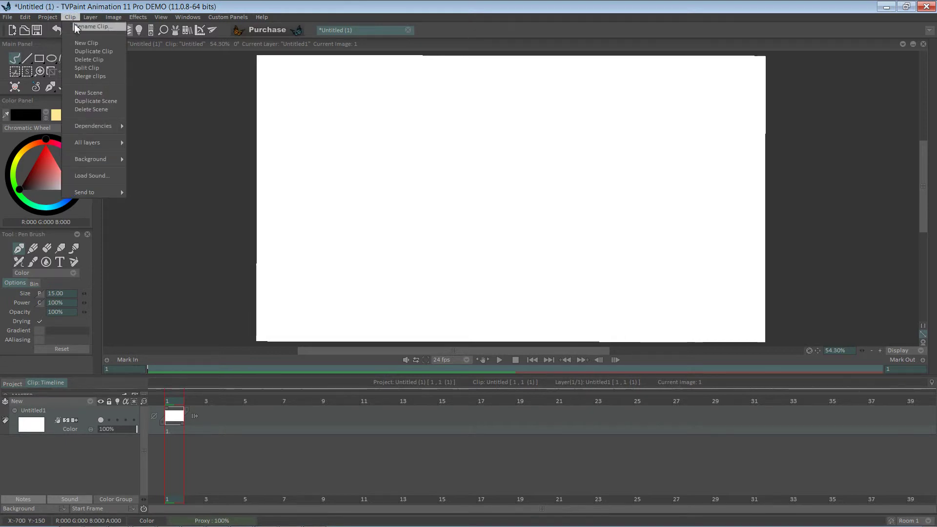
pyautogui.click(104, 176)
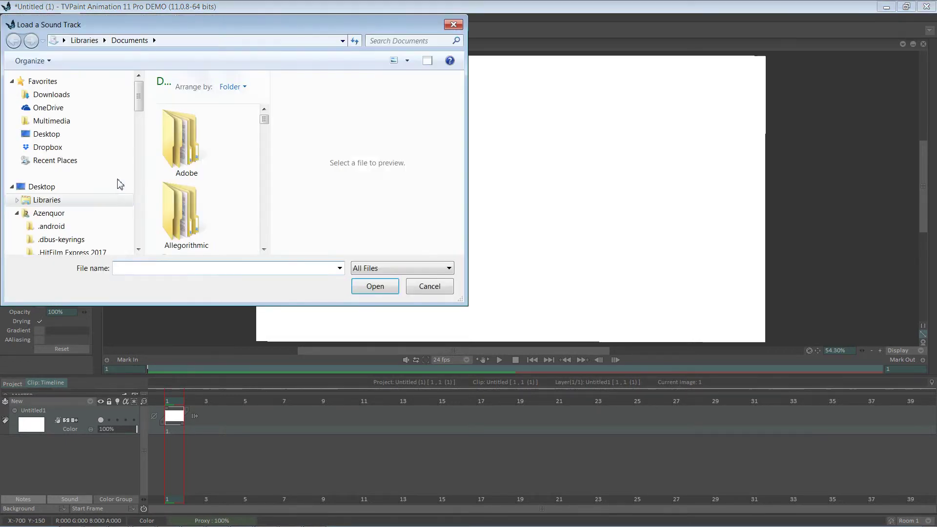
pyautogui.click(376, 267)
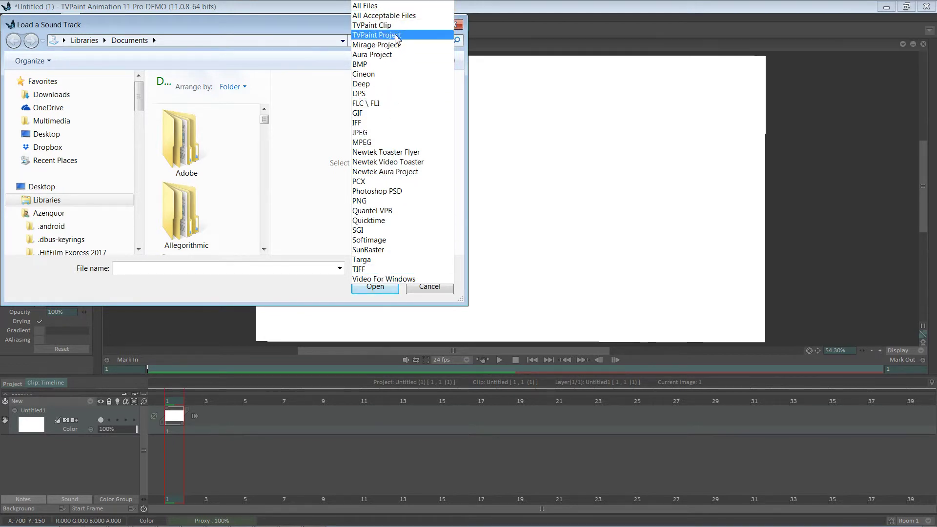
pyautogui.click(366, 6)
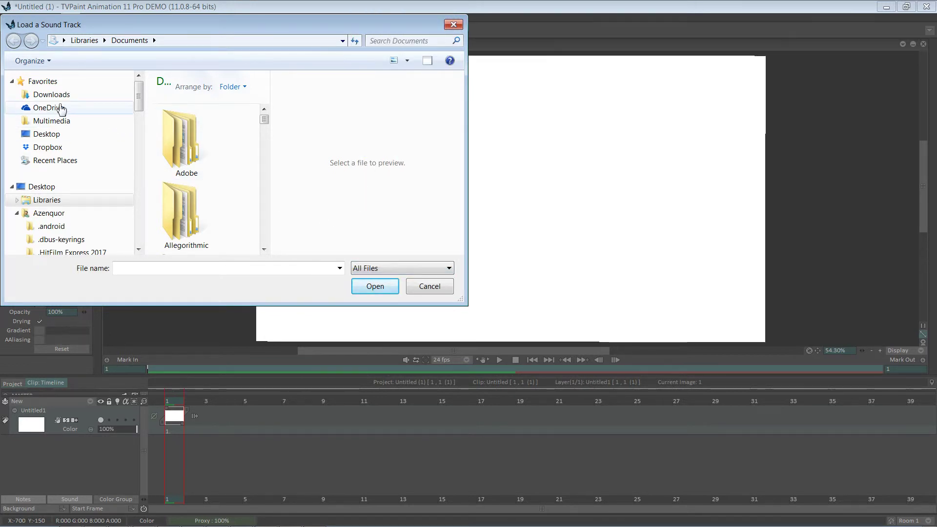
pyautogui.click(63, 95)
pyautogui.moveTo(264, 96); pyautogui.dragTo(266, 123)
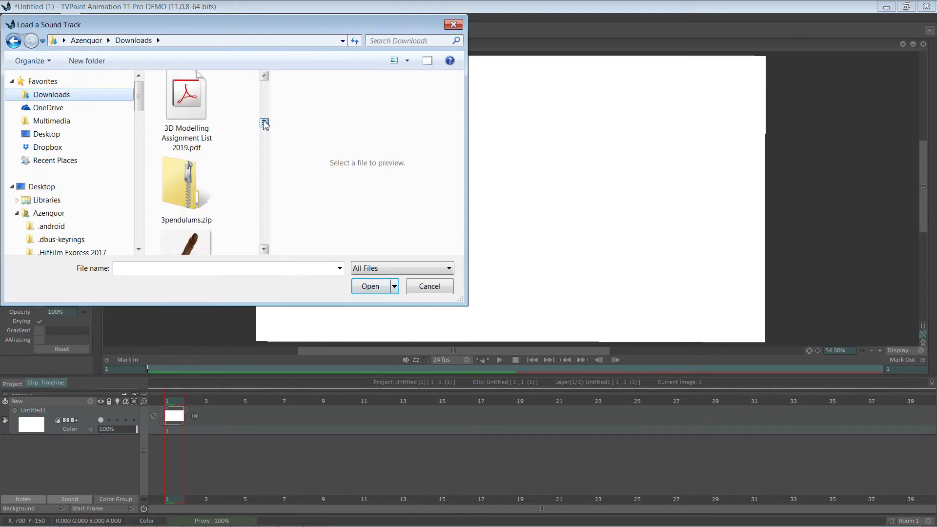
# Load "bloop bloop.mp3" as the clip's sound track and enlarge the timeline area to show its waveform
pyautogui.click(224, 268)
pyautogui.write('bloo')
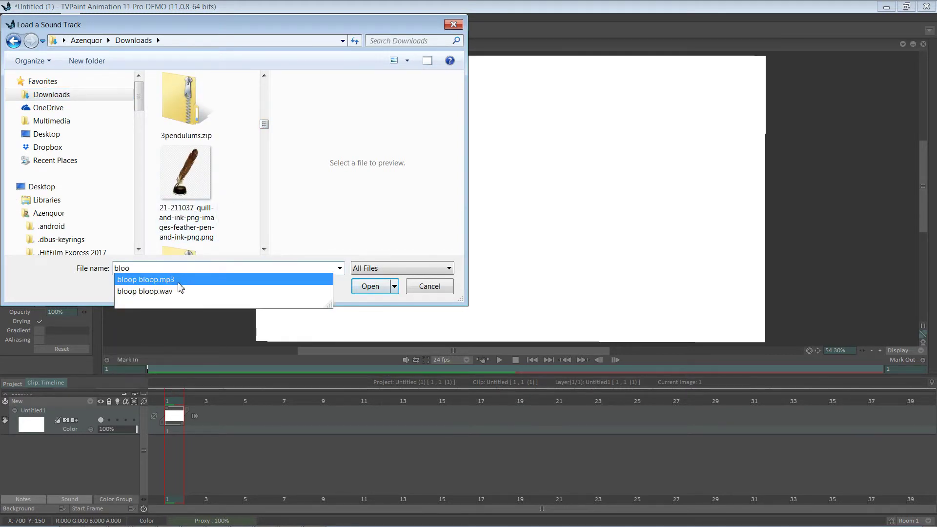
pyautogui.click(179, 282)
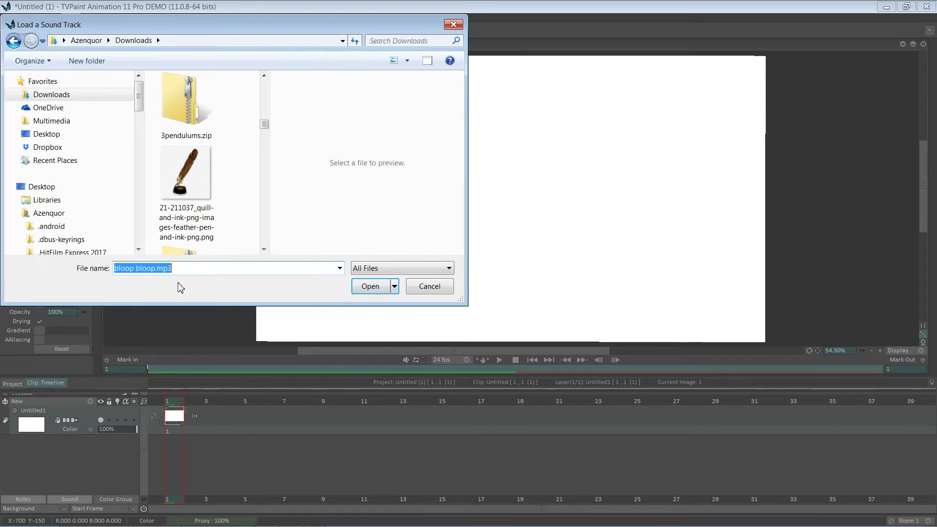
pyautogui.click(362, 288)
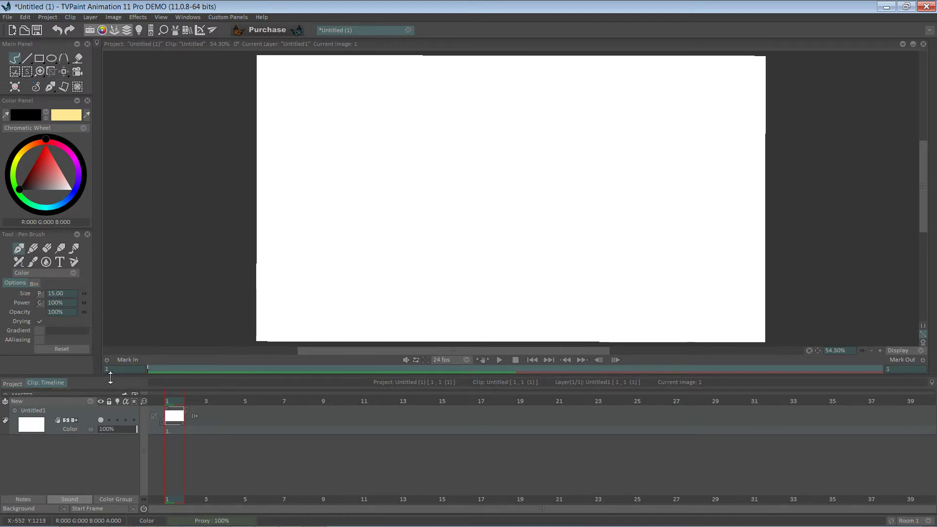
pyautogui.moveTo(111, 377); pyautogui.dragTo(95, 363)
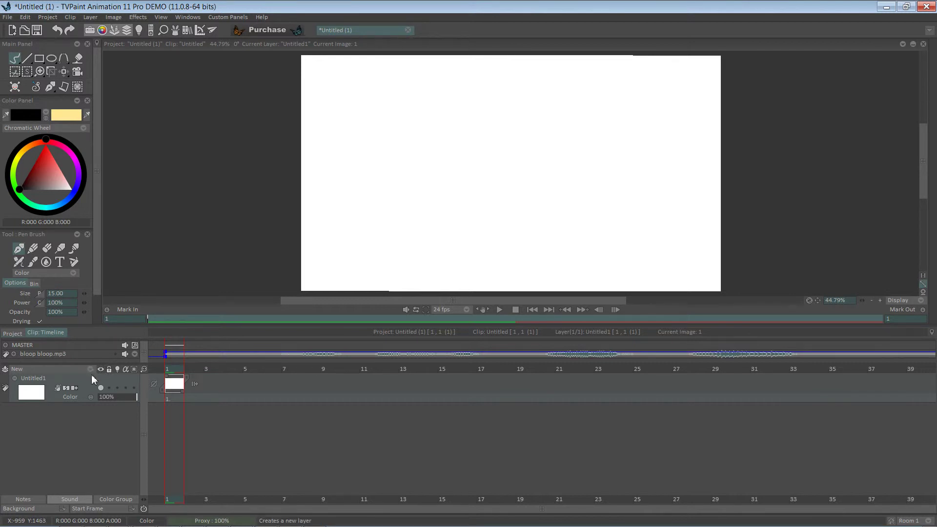
pyautogui.moveTo(101, 365)
pyautogui.mouseDown()
pyautogui.moveTo(103, 381)
pyautogui.moveTo(108, 365)
pyautogui.mouseUp()
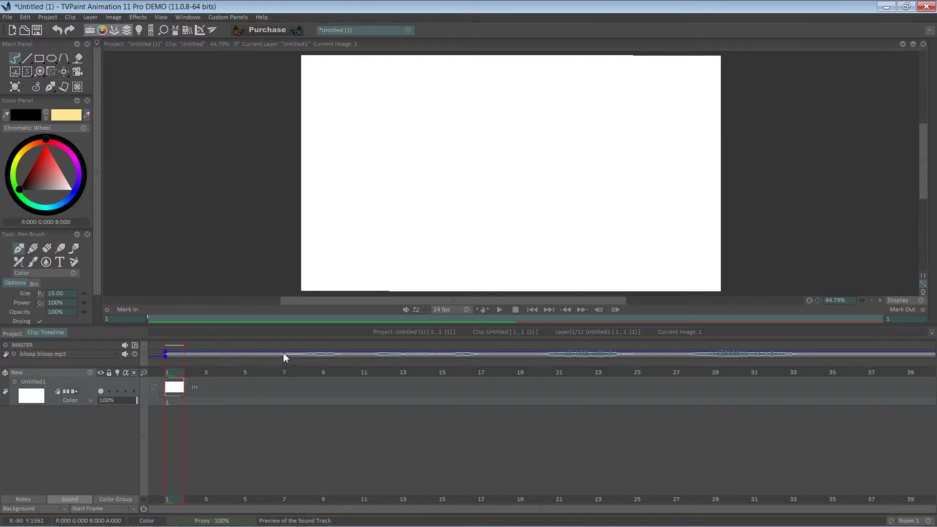
# Launch the Windows Magnifier to inspect the sound track's waveform
pyautogui.press('super')
pyautogui.write('m')
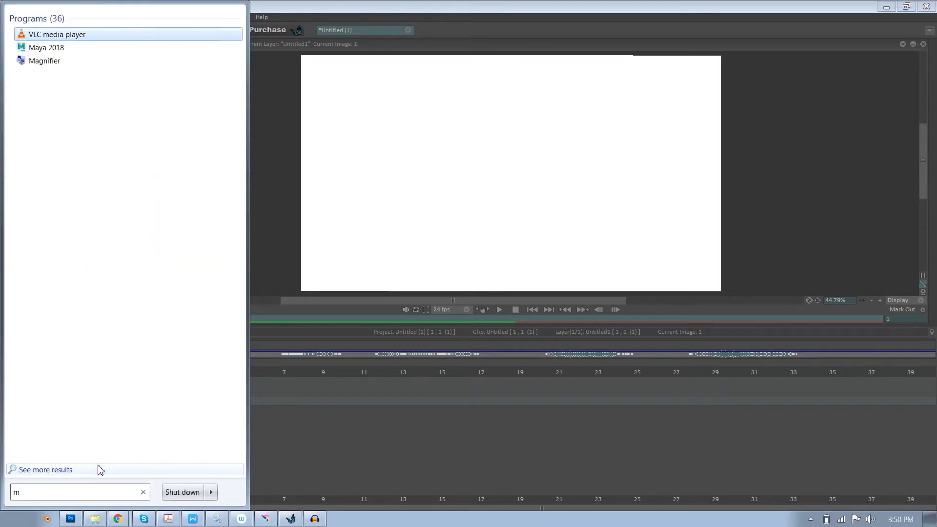
pyautogui.write('ag')
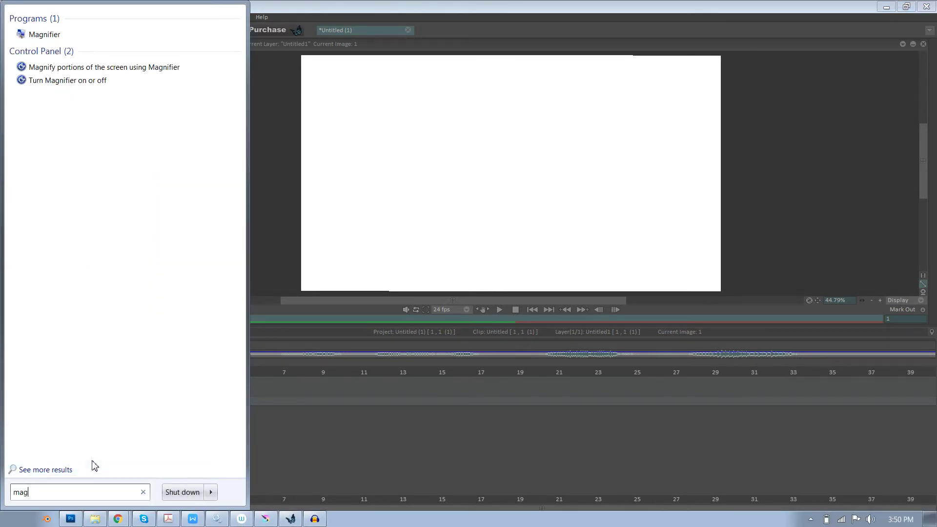
pyautogui.press('Return')
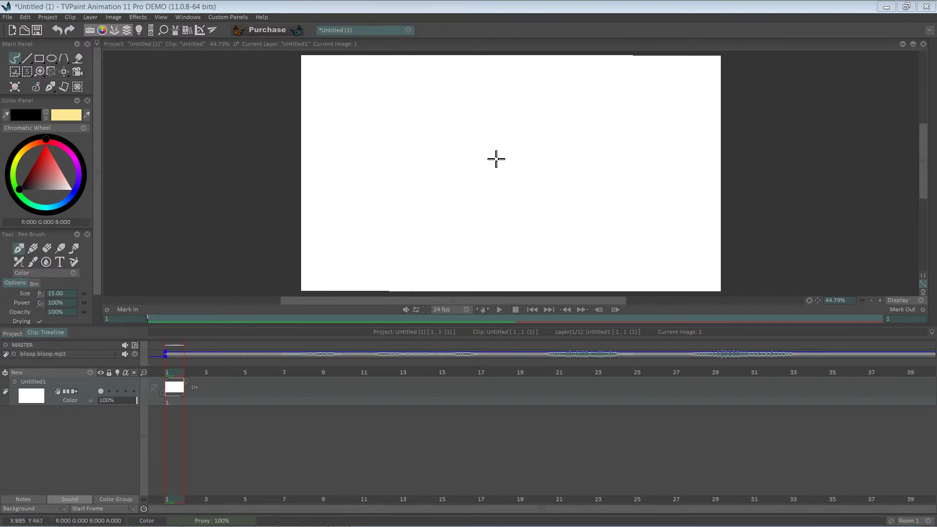
# Sketch a sound wave across the canvas, and on the blank canvas draw and clear a circled, underlined "WOW"
pyautogui.moveTo(371, 177)
pyautogui.mouseDown()
pyautogui.moveTo(382, 127)
pyautogui.moveTo(400, 162)
pyautogui.moveTo(553, 160)
pyautogui.moveTo(585, 126)
pyautogui.moveTo(615, 156)
pyautogui.moveTo(703, 158)
pyautogui.mouseUp()
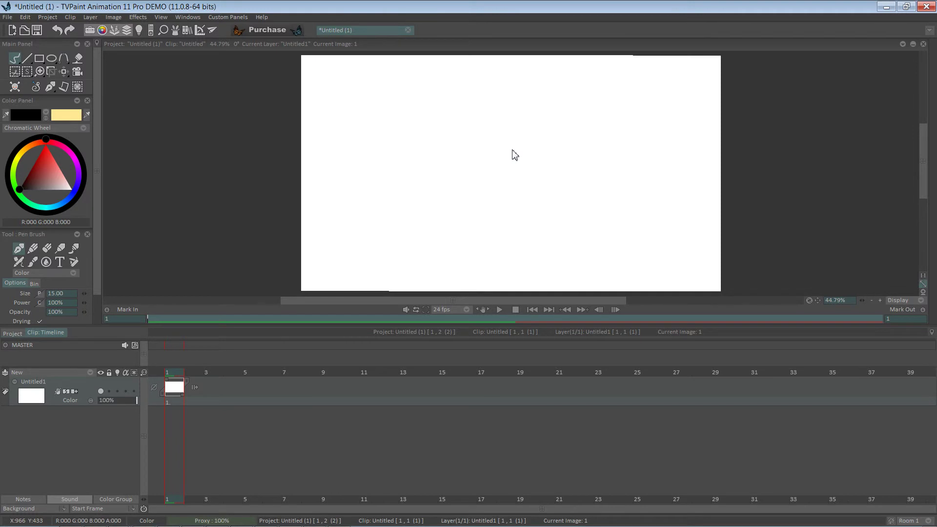
pyautogui.moveTo(407, 142)
pyautogui.mouseDown()
pyautogui.moveTo(426, 180)
pyautogui.moveTo(463, 126)
pyautogui.moveTo(503, 130)
pyautogui.mouseUp()
pyautogui.moveTo(521, 122); pyautogui.dragTo(600, 141)
pyautogui.moveTo(389, 211)
pyautogui.mouseDown()
pyautogui.moveTo(341, 211)
pyautogui.moveTo(640, 142)
pyautogui.mouseUp()
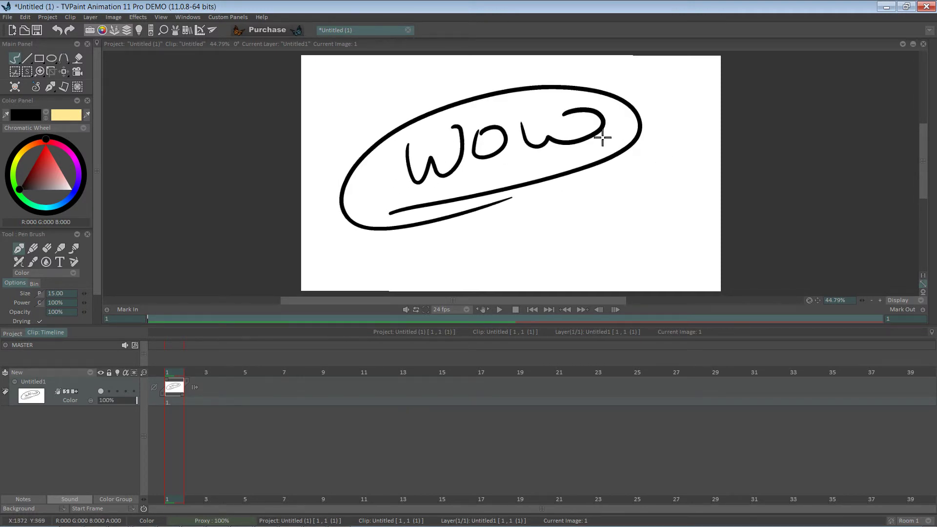
pyautogui.press('BackSpace')
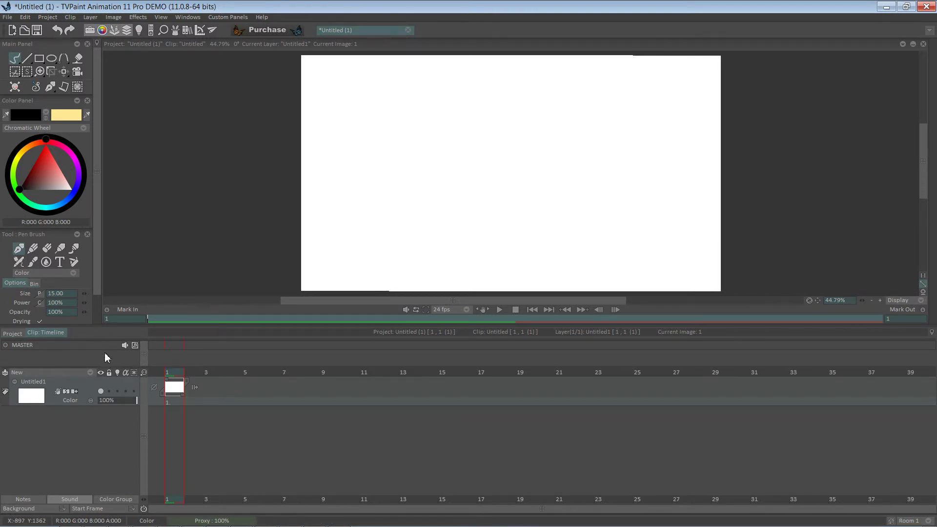
# Undo back to the state with the loaded sound track and clear the sound wave sketch from the canvas
pyautogui.hotkey('ctrl', 'z')
pyautogui.hotkey('ctrl', 'z')
pyautogui.hotkey('ctrl', 'z')
pyautogui.hotkey('ctrl', 'z')
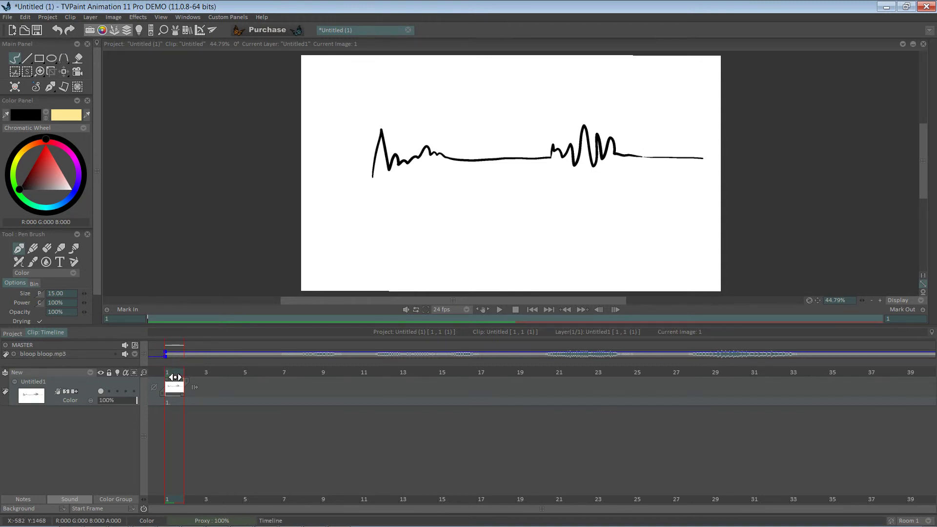
pyautogui.press('BackSpace')
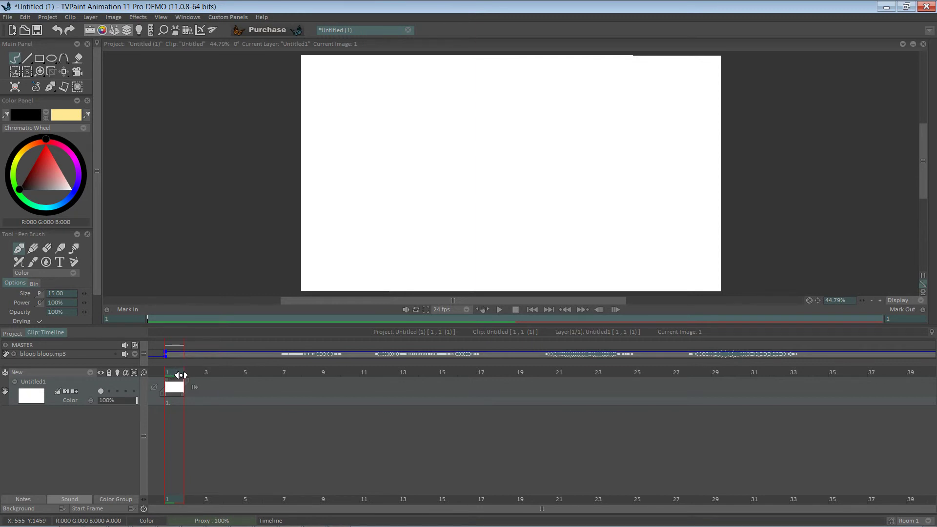
# Test the clip's playback and extend the Untitled1 layer to 35 frames by adding empty instances
pyautogui.click(500, 309)
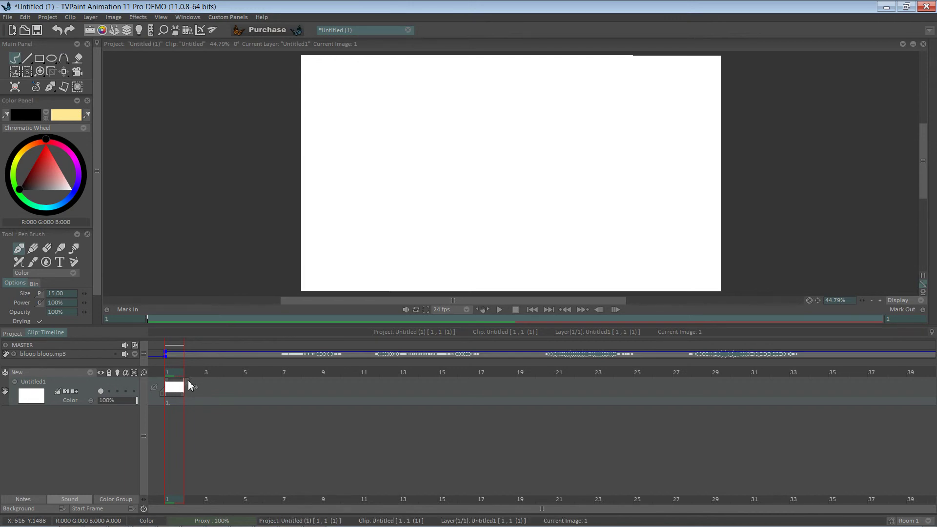
pyautogui.moveTo(218, 386); pyautogui.dragTo(172, 384)
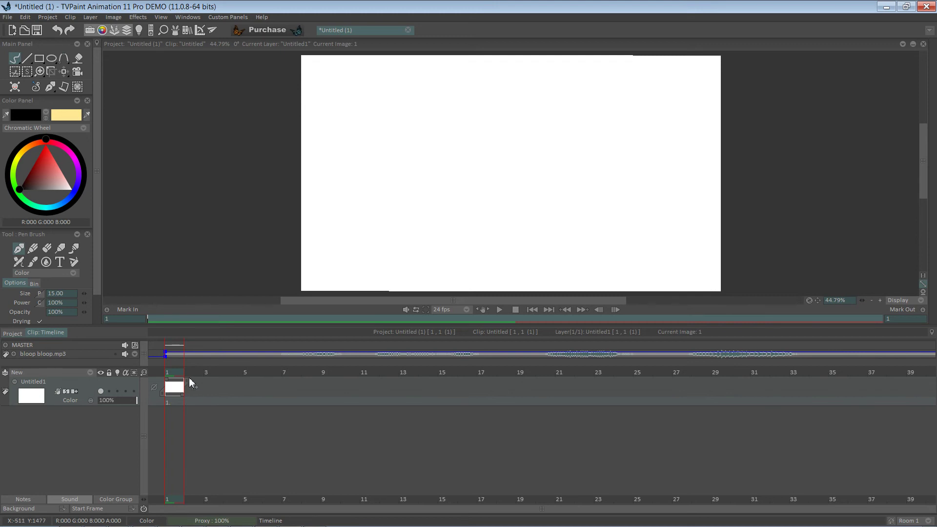
pyautogui.moveTo(191, 383); pyautogui.dragTo(686, 388)
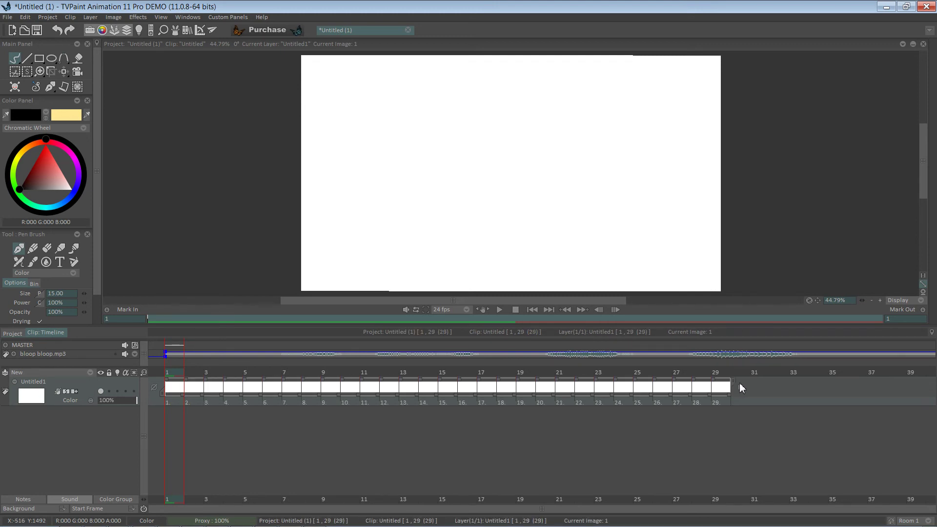
pyautogui.moveTo(836, 387); pyautogui.dragTo(854, 389)
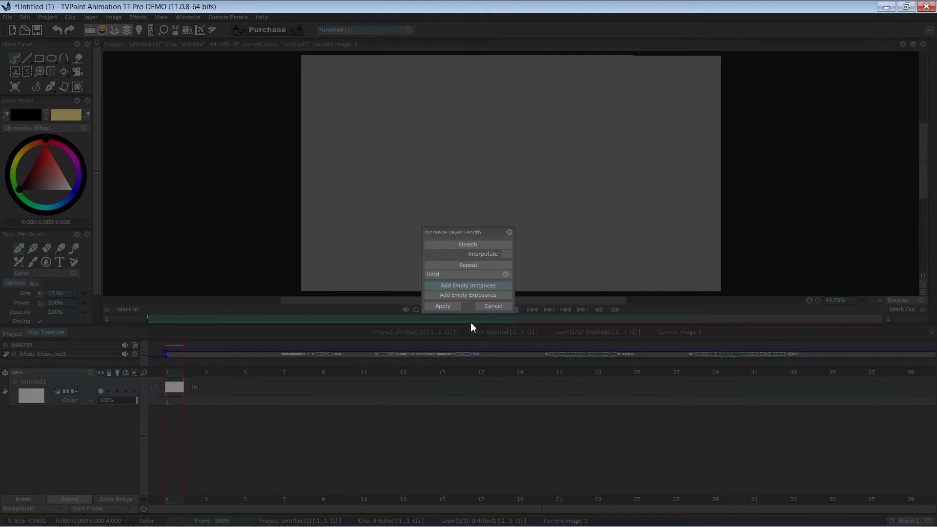
pyautogui.click(449, 306)
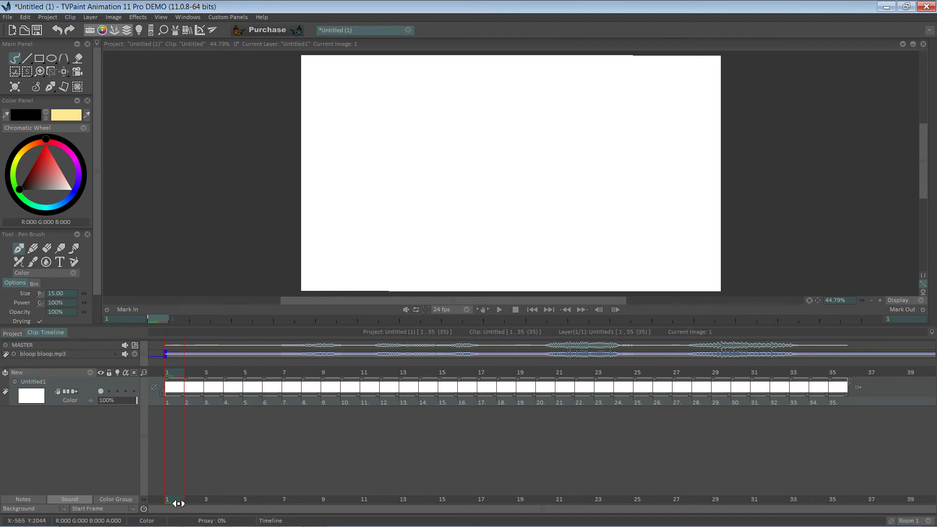
# Scrub through the frames up to 36 and play the clip to check it against the sound track
pyautogui.moveTo(180, 503)
pyautogui.mouseDown()
pyautogui.moveTo(334, 477)
pyautogui.moveTo(854, 493)
pyautogui.mouseUp()
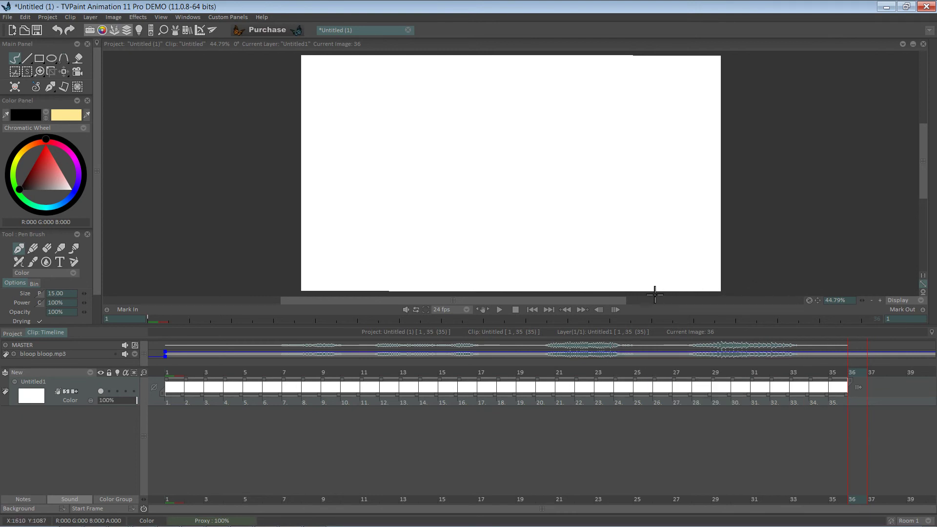
pyautogui.click(501, 309)
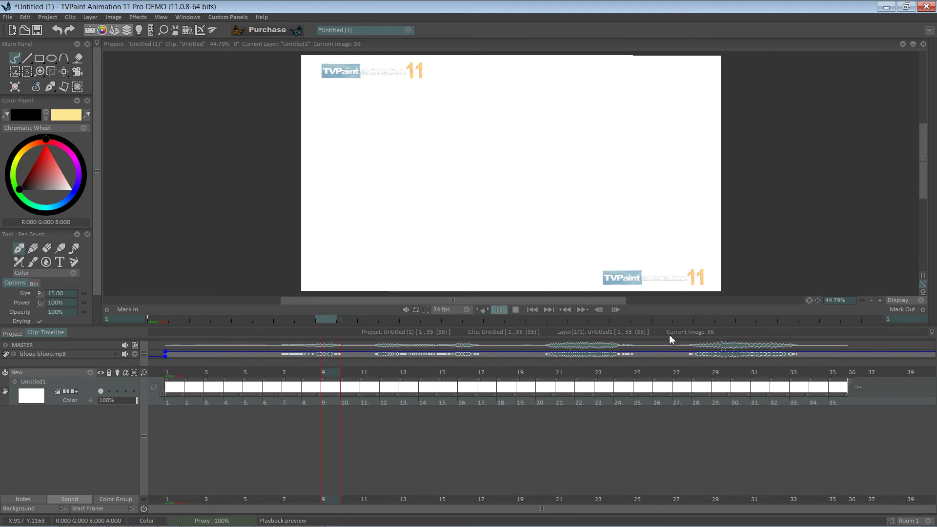
pyautogui.click(517, 309)
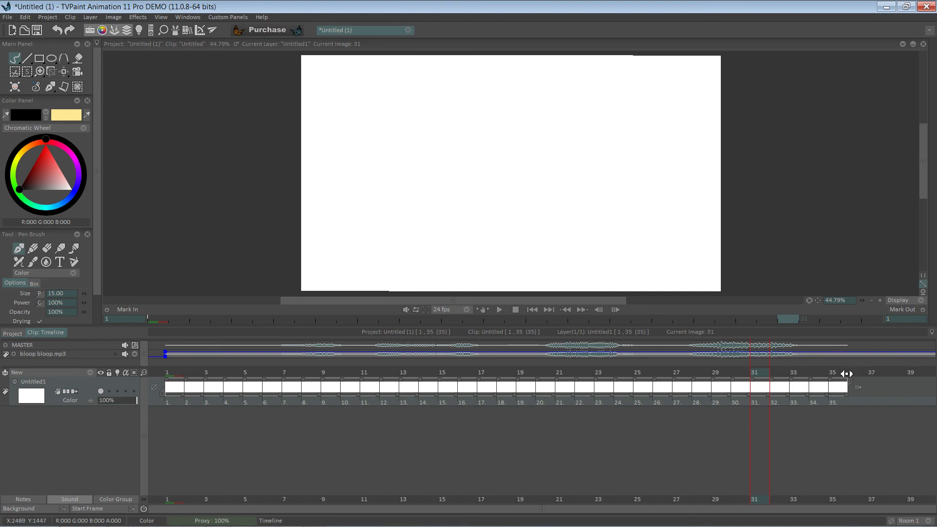
# Extend the Untitled1 layer past the end of the sound track by adding empty instances
pyautogui.moveTo(853, 385); pyautogui.dragTo(701, 373)
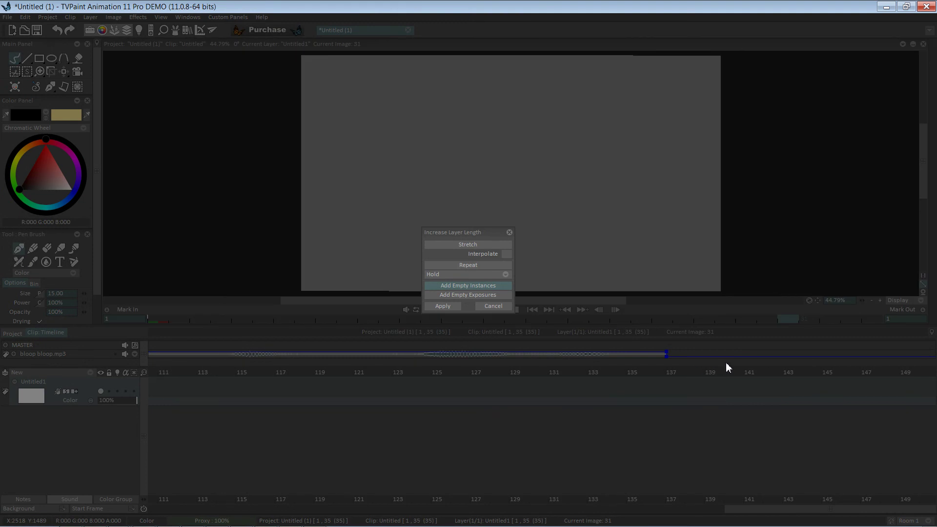
pyautogui.click(444, 306)
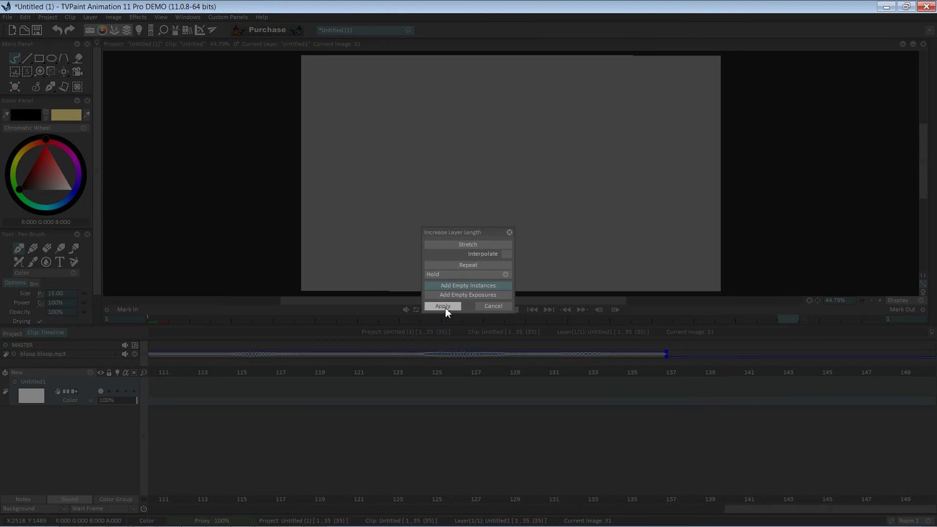